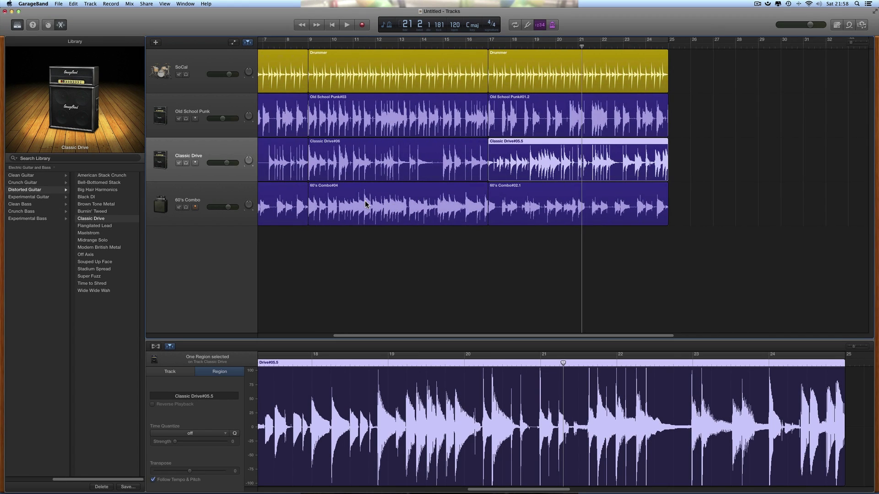
{"action": "scroll", "coordinate": [365, 205], "scroll_direction": "left", "scroll_amount": 3}
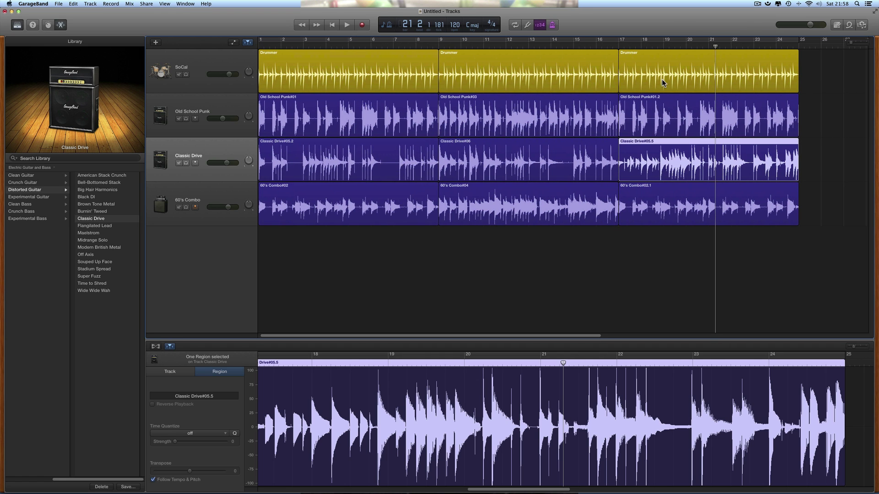
- Turn on Cycle across the whole song and select every SoCal Drummer region for the Drummer Editor
{"action": "left_click", "coordinate": [412, 75]}
{"action": "left_click", "coordinate": [484, 71]}
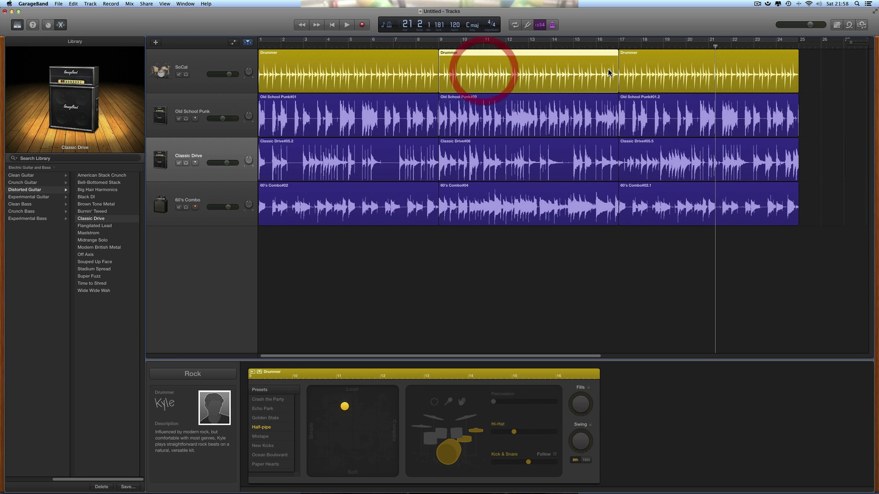
{"action": "left_click", "coordinate": [634, 75]}
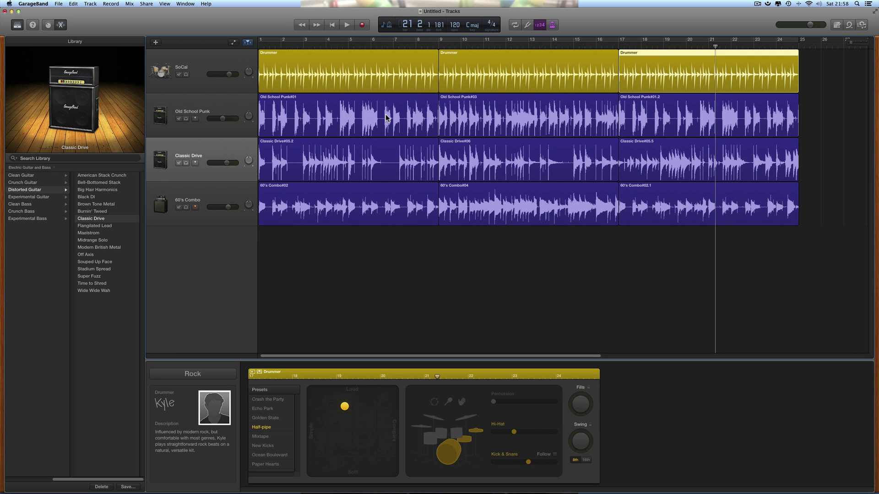
{"action": "left_click", "coordinate": [354, 86]}
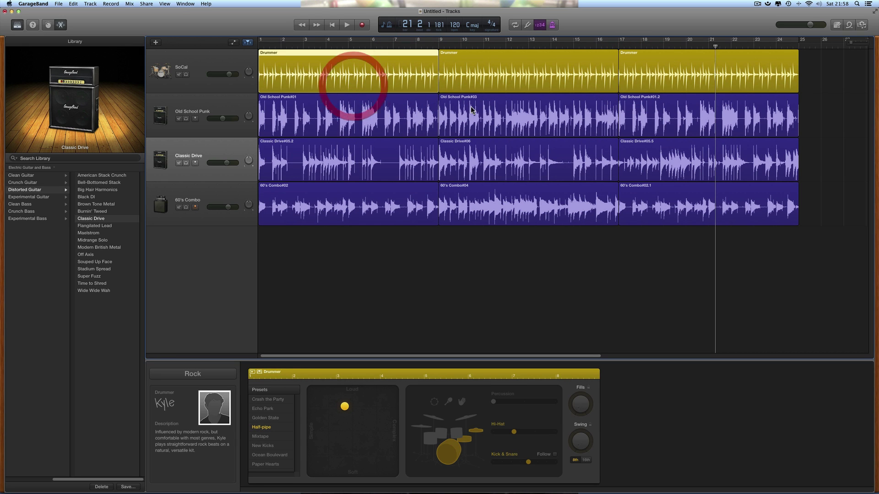
{"action": "left_click", "coordinate": [267, 42]}
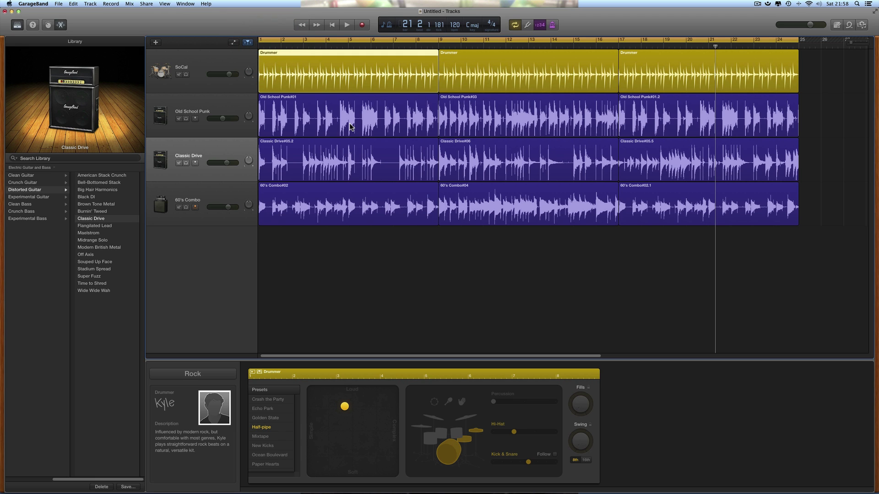
{"action": "left_click", "coordinate": [209, 62]}
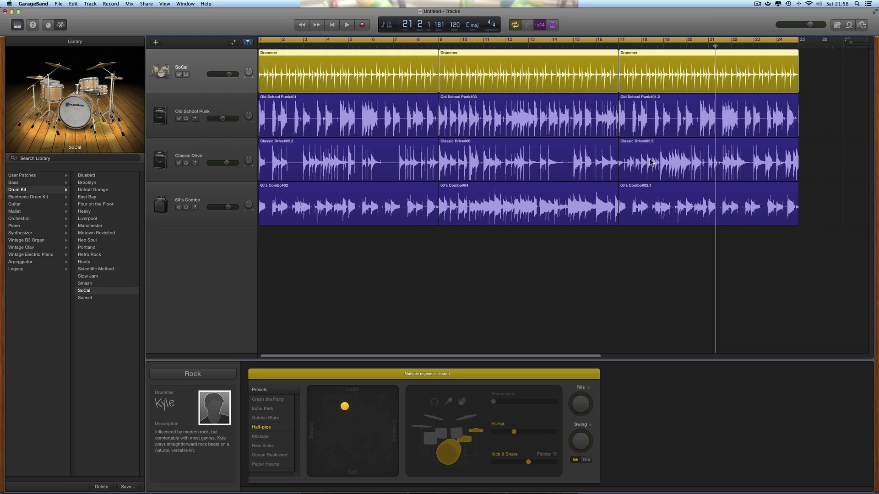
{"action": "key", "text": "Return"}
{"action": "key", "text": "space"}
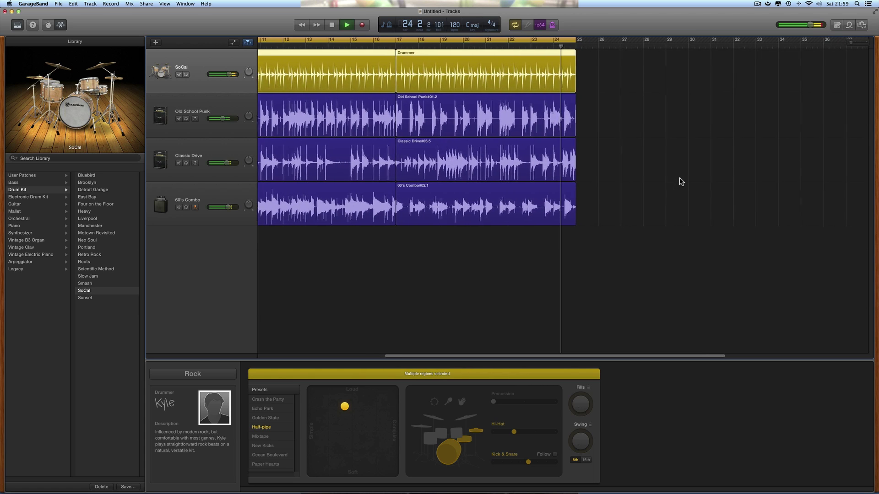
{"action": "key", "text": "space"}
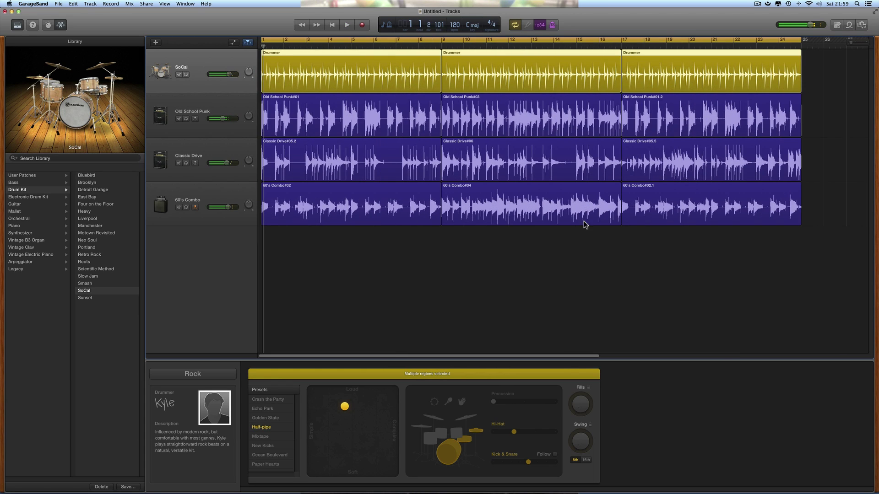
- Toggle the Editors off and on, then select only the middle SoCal Drummer region
{"action": "left_click", "coordinate": [487, 65]}
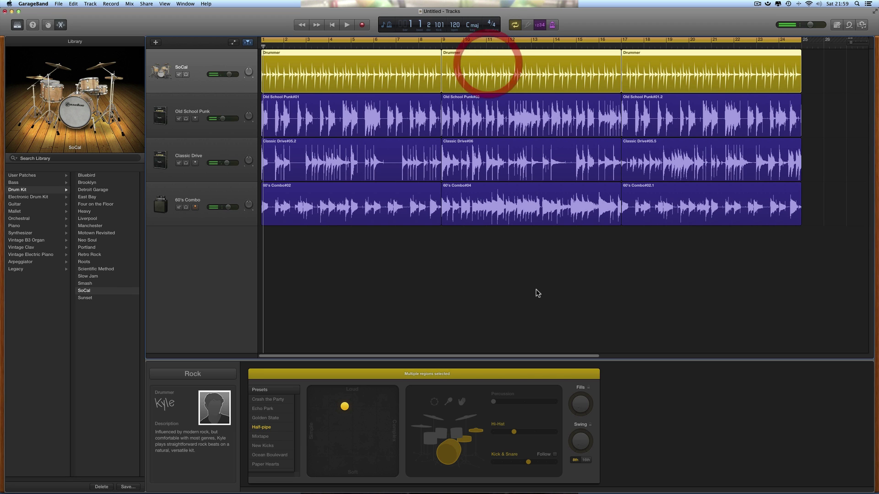
{"action": "left_click", "coordinate": [340, 257]}
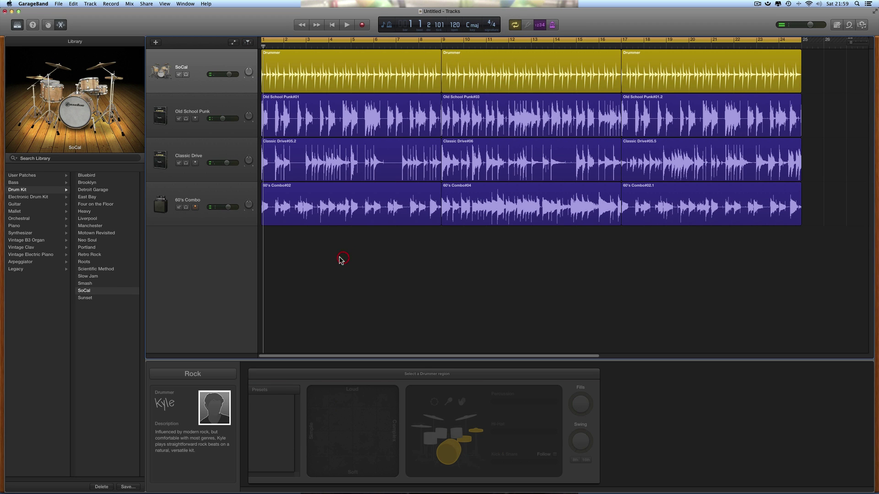
{"action": "left_click", "coordinate": [216, 61]}
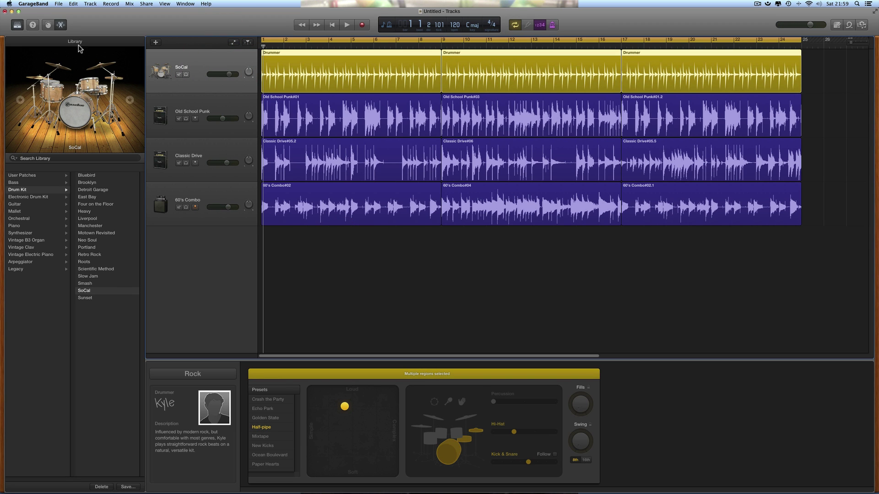
{"action": "left_click", "coordinate": [65, 26]}
{"action": "left_click", "coordinate": [64, 26]}
{"action": "left_click", "coordinate": [492, 294]}
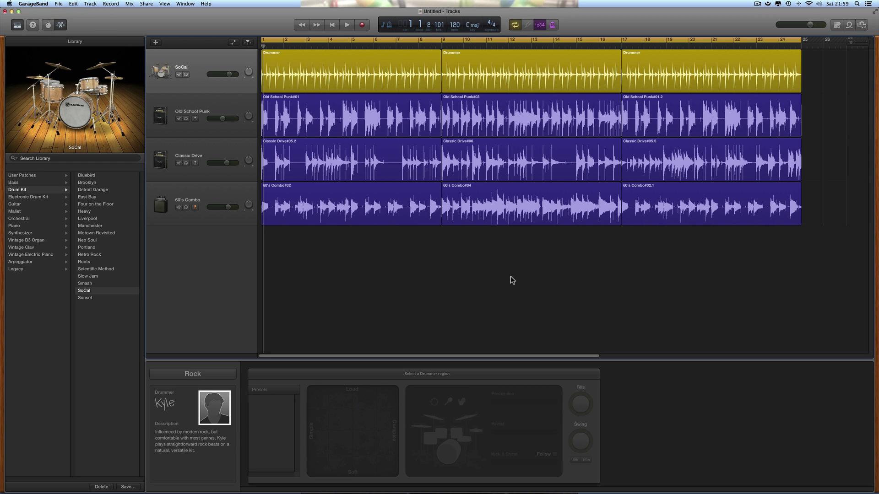
{"action": "left_click", "coordinate": [524, 76]}
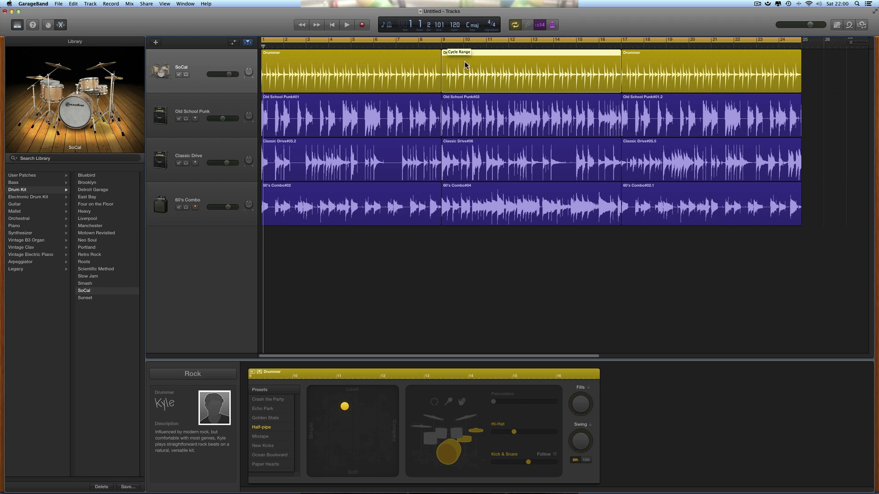
- Cycle bars 9–17, mute kick and snare, and set the hi-hat to its sparsest pattern
{"action": "left_click_drag", "start_coordinate": [449, 41], "coordinate": [614, 44]}
{"action": "left_click", "coordinate": [516, 64]}
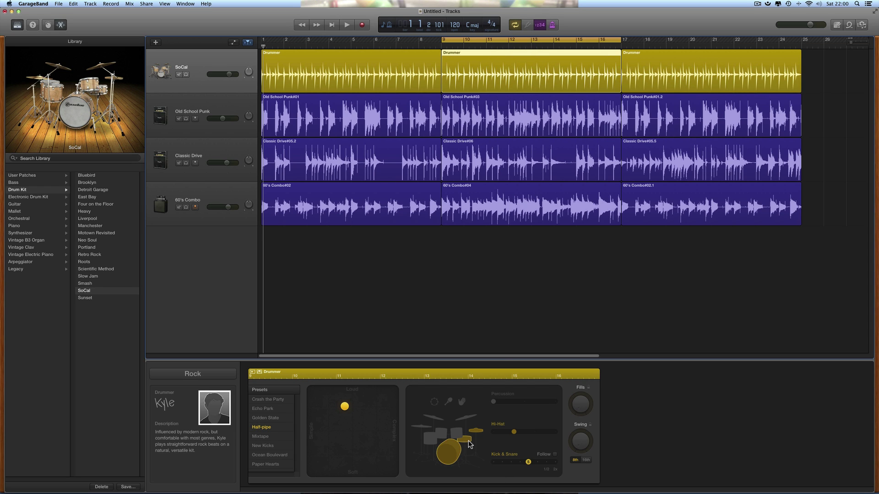
{"action": "left_click", "coordinate": [512, 81]}
{"action": "left_click", "coordinate": [463, 446]}
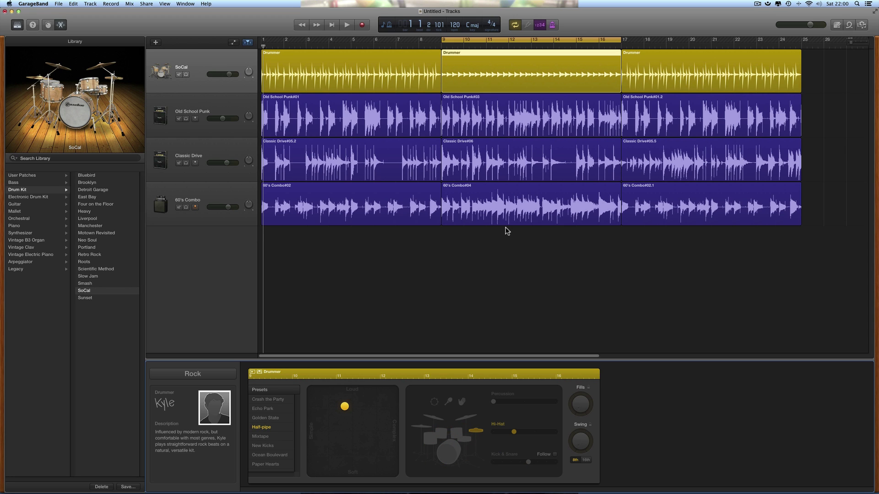
{"action": "left_click", "coordinate": [513, 432]}
{"action": "left_click_drag", "start_coordinate": [500, 435], "coordinate": [494, 434]}
- Audition busier hi-hat patterns during loop playback and settle on hi-hat level 2
{"action": "key", "text": "space"}
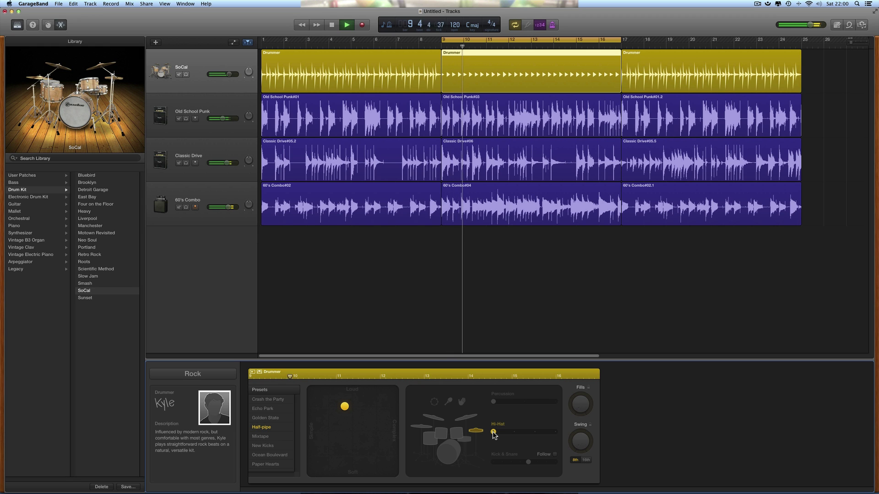
{"action": "key", "text": "space"}
{"action": "left_click_drag", "start_coordinate": [493, 432], "coordinate": [513, 436]}
{"action": "key", "text": "space"}
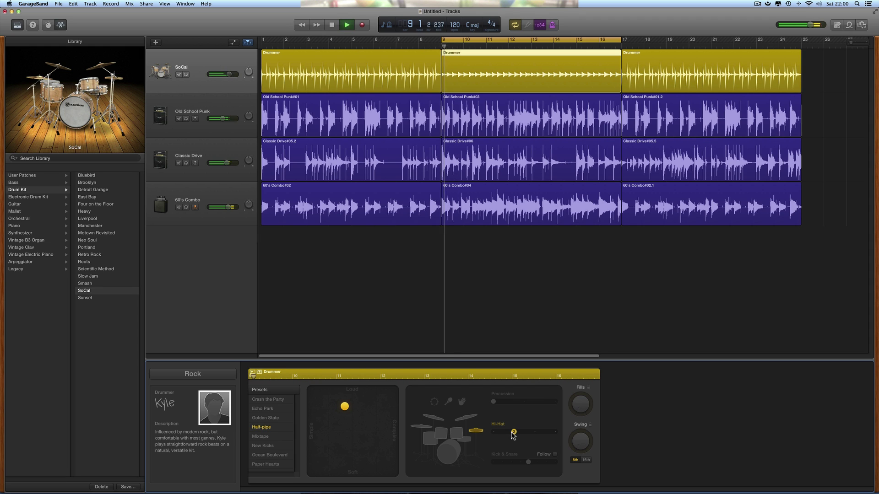
{"action": "left_click_drag", "start_coordinate": [512, 436], "coordinate": [531, 436]}
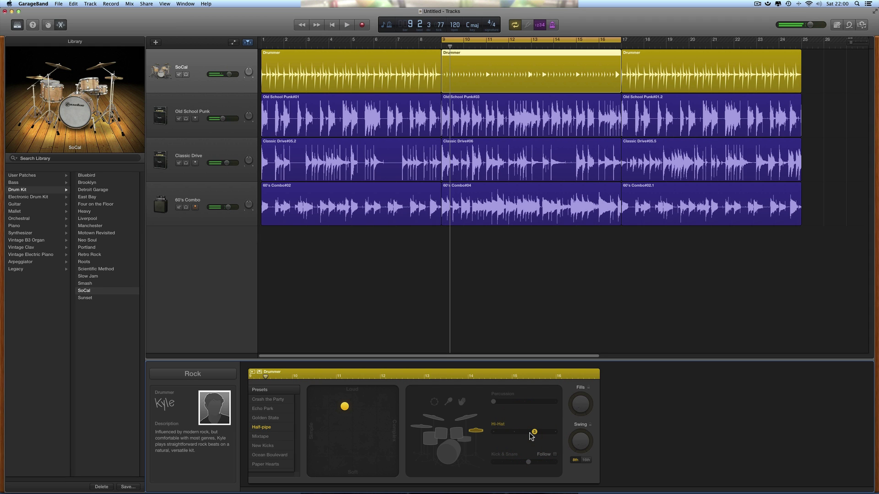
{"action": "key", "text": "space"}
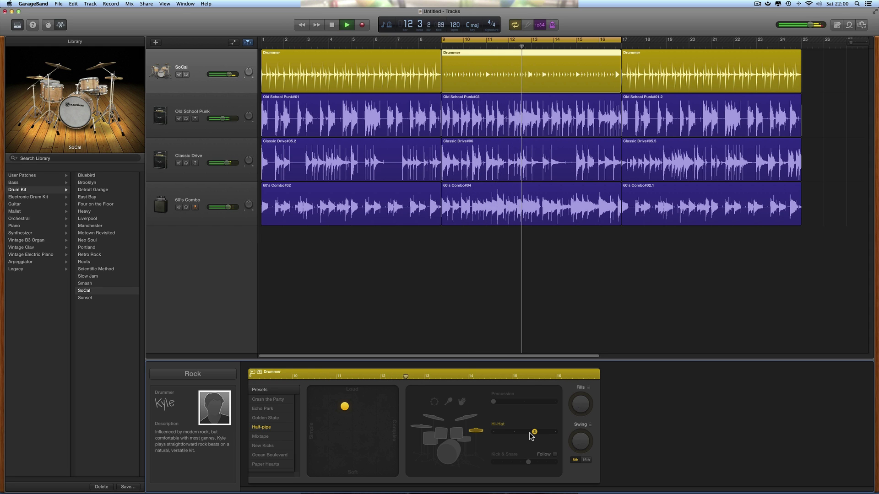
{"action": "key", "text": "space"}
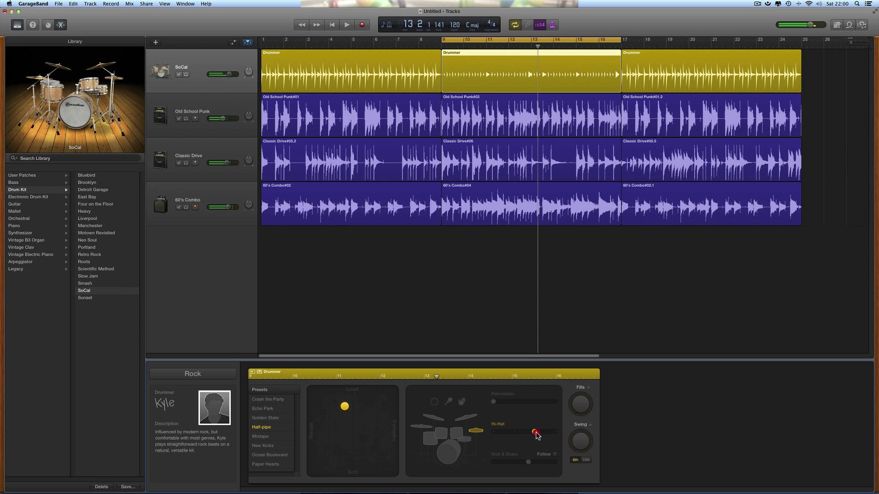
{"action": "left_click_drag", "start_coordinate": [550, 436], "coordinate": [556, 435]}
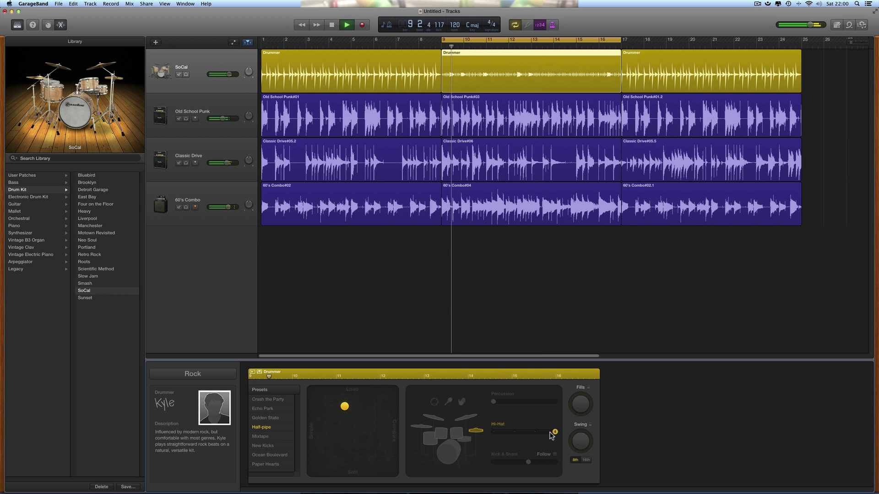
{"action": "left_click", "coordinate": [521, 434]}
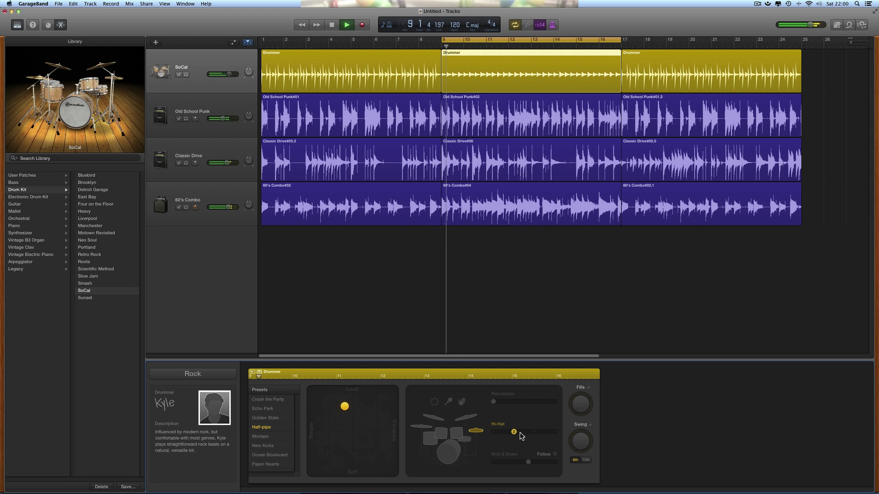
{"action": "key", "text": "space"}
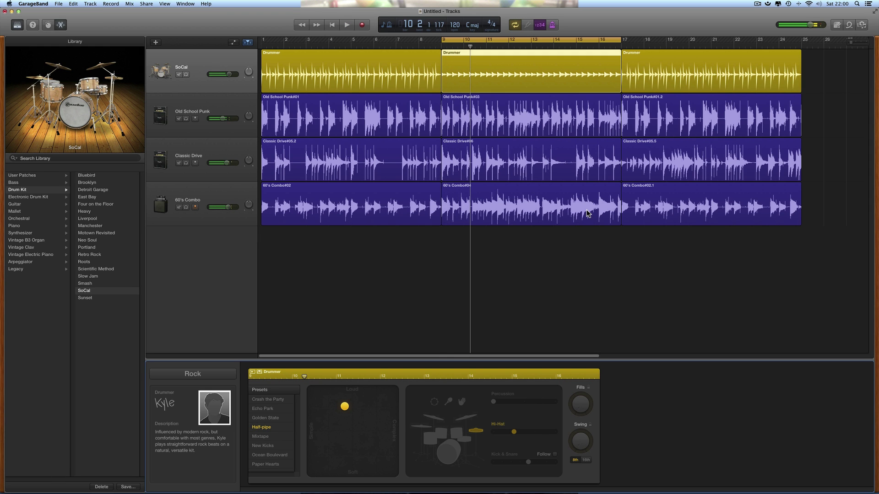
- Place the playhead at bar 16, zoom in, and split the middle Drummer region with Cmd+T
{"action": "left_click", "coordinate": [645, 65]}
{"action": "left_click_drag", "start_coordinate": [475, 47], "coordinate": [597, 54]}
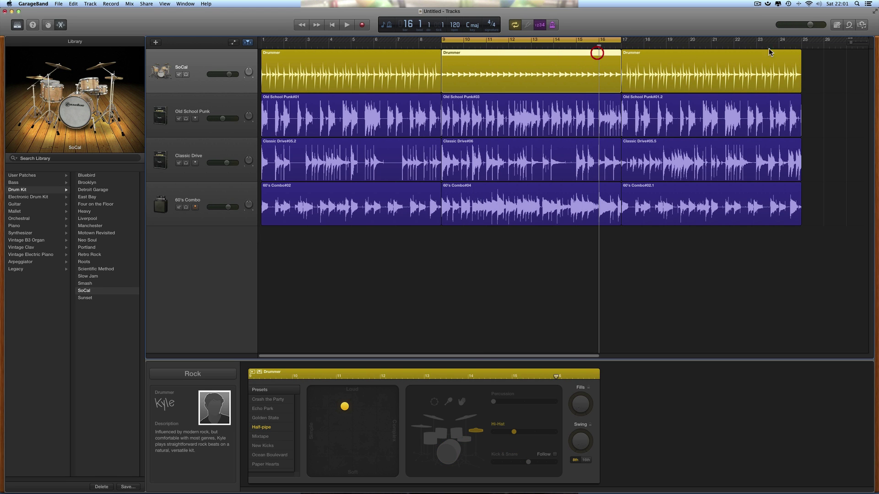
{"action": "key", "text": "super+Right"}
{"action": "key", "text": "super+Right"}
{"action": "key", "text": "super+Right"}
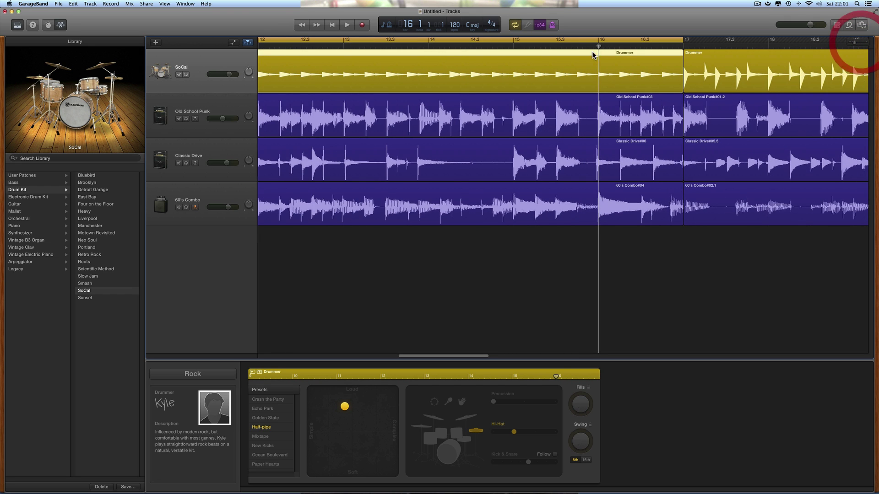
{"action": "left_click", "coordinate": [599, 49]}
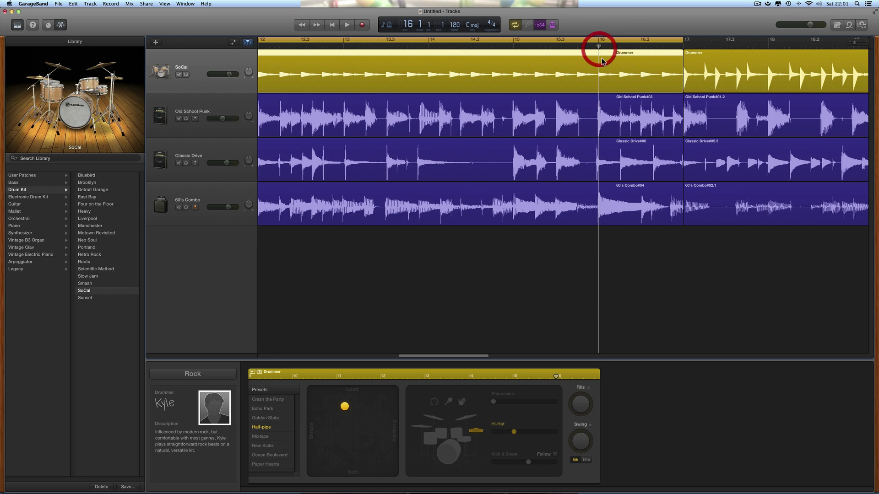
{"action": "left_click", "coordinate": [596, 70]}
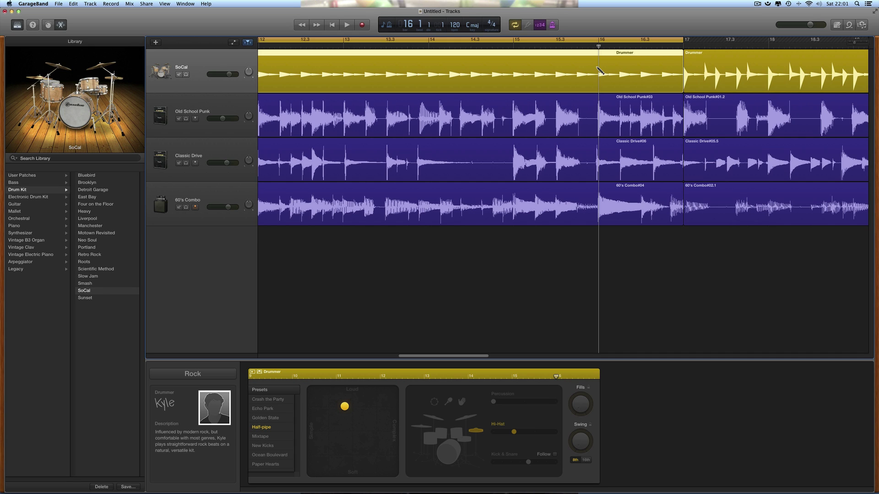
{"action": "key", "text": "super+t"}
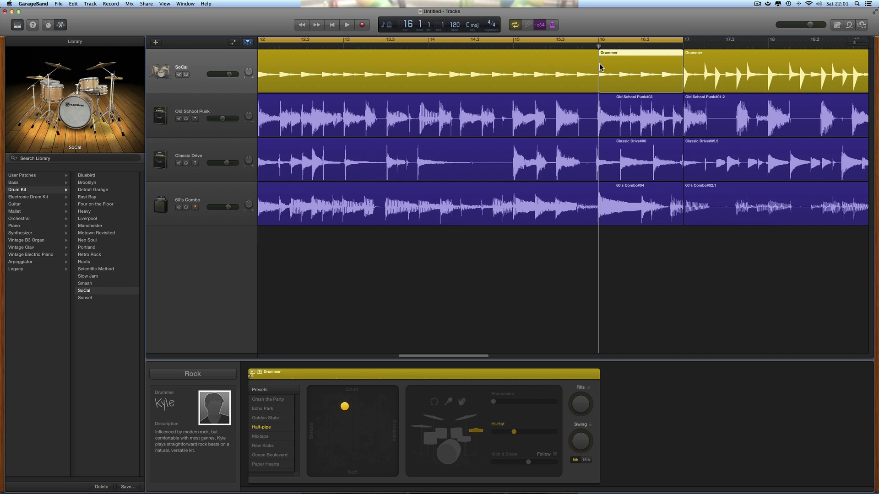
- Turn up the Fills knob on the one-bar bar-16 Drummer region
{"action": "left_click", "coordinate": [618, 66]}
{"action": "left_click", "coordinate": [630, 66]}
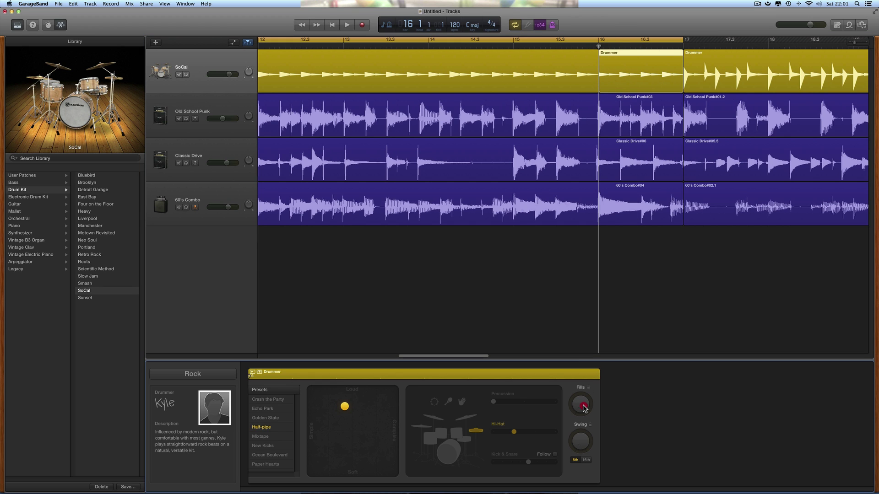
{"action": "left_click", "coordinate": [578, 348]}
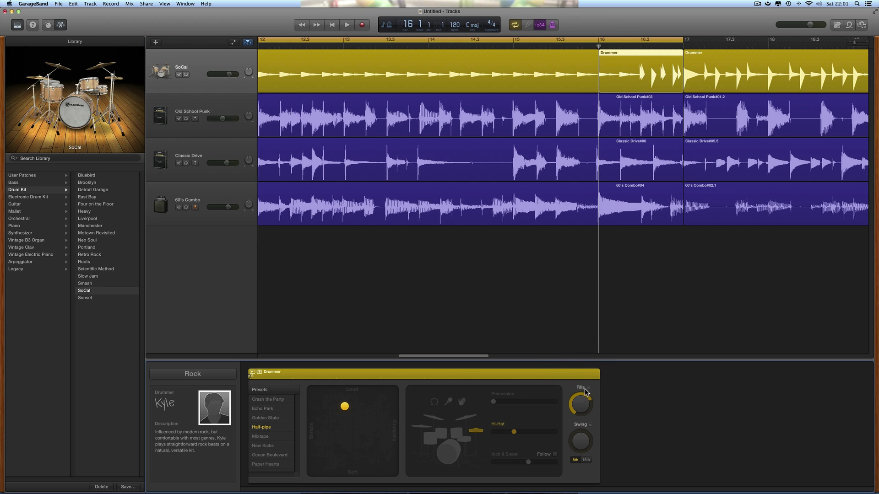
{"action": "left_click_drag", "start_coordinate": [582, 399], "coordinate": [580, 405]}
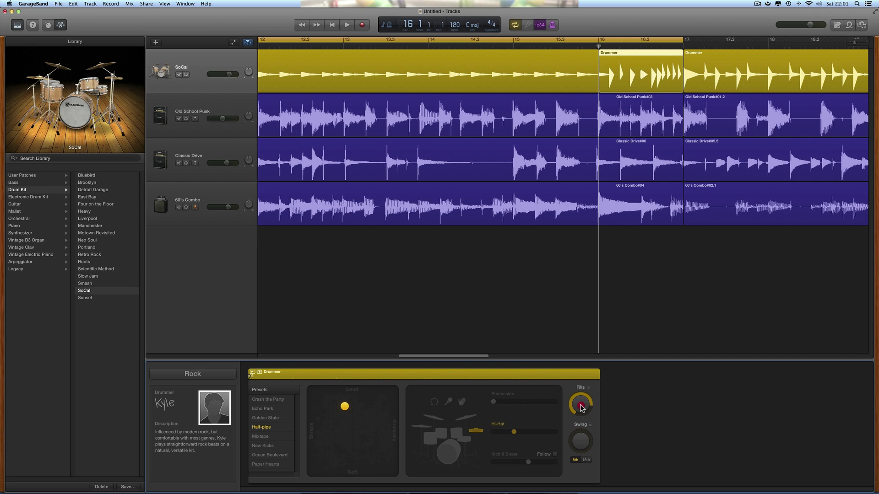
{"action": "left_click", "coordinate": [586, 441]}
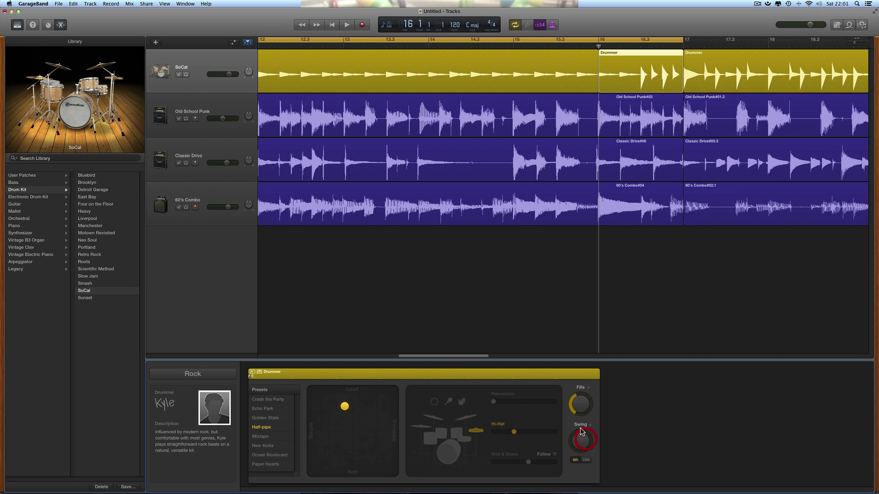
{"action": "left_click", "coordinate": [575, 379]}
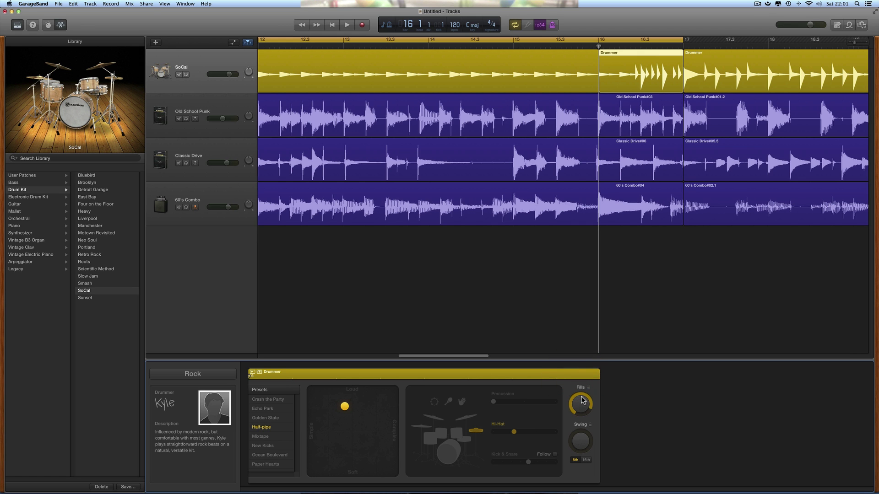
{"action": "left_click_drag", "start_coordinate": [581, 400], "coordinate": [580, 405]}
- Set the cycle range to bars 15–17 and play the loop to hear the fill
{"action": "scroll", "coordinate": [614, 197], "scroll_direction": "left", "scroll_amount": 10}
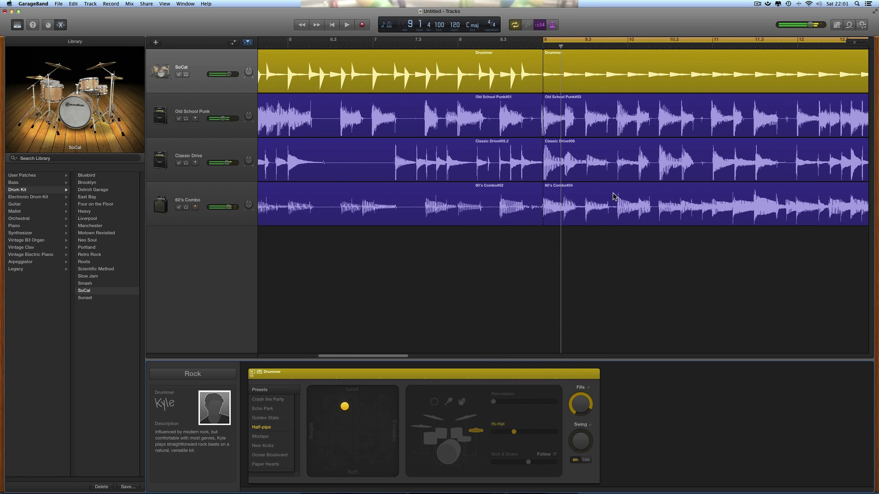
{"action": "key", "text": "space"}
{"action": "scroll", "coordinate": [613, 196], "scroll_direction": "right", "scroll_amount": 10}
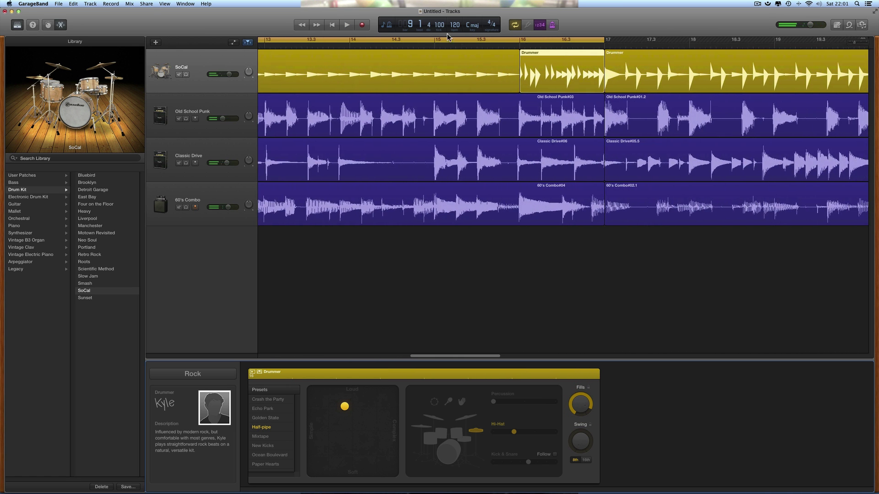
{"action": "left_click_drag", "start_coordinate": [444, 39], "coordinate": [603, 58]}
{"action": "key", "text": "space"}
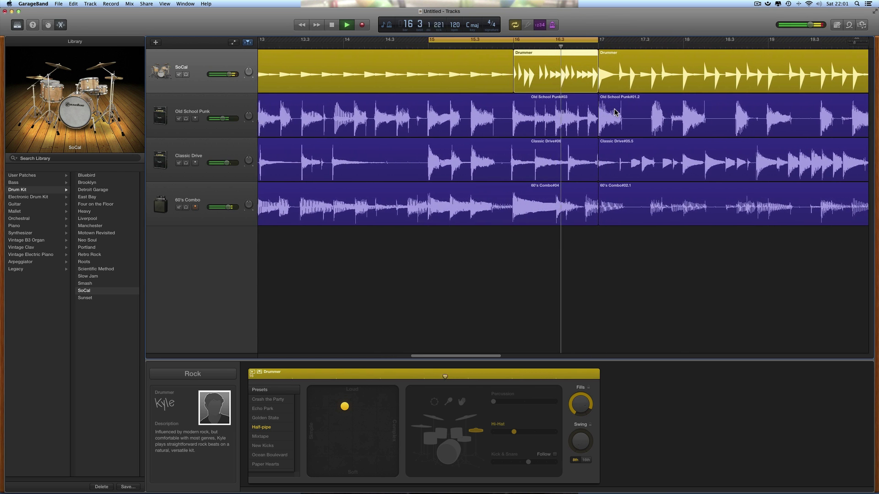
{"action": "left_click", "coordinate": [583, 407]}
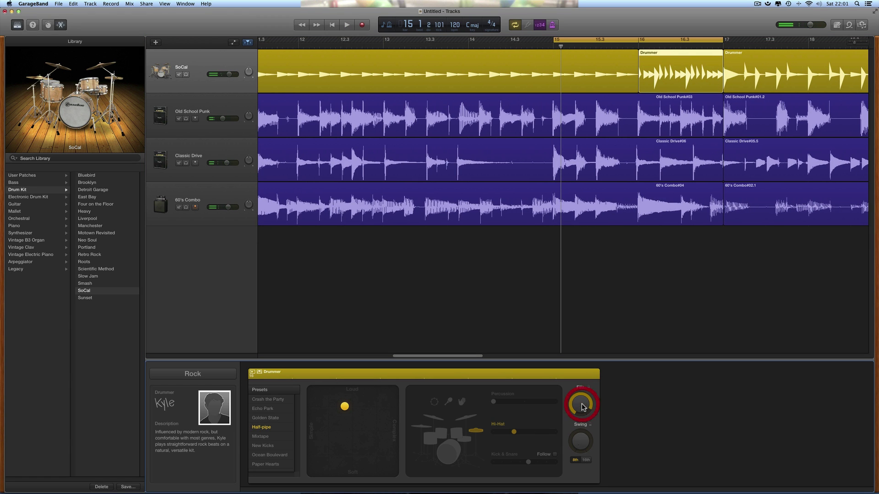
{"action": "left_click", "coordinate": [583, 405]}
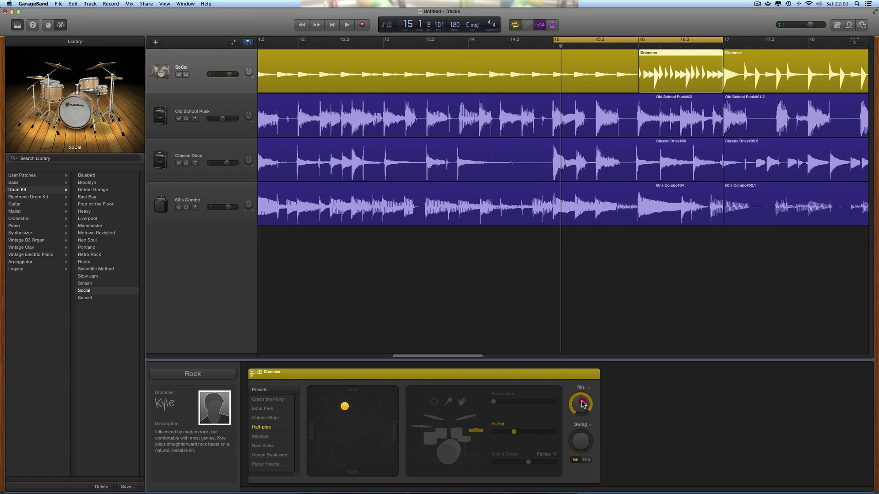
{"action": "key", "text": "space"}
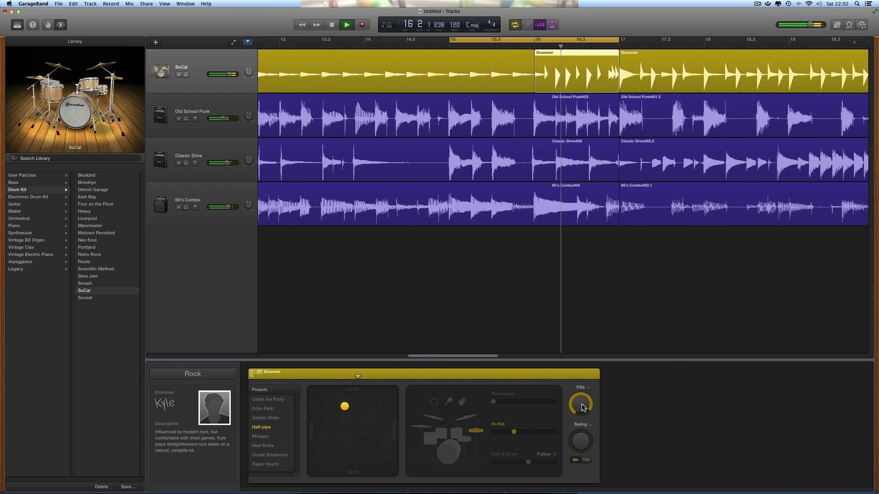
- Zoom out, stretch the cycle range to start at bar 9 and end at bar 18, and listen
{"action": "key", "text": "space"}
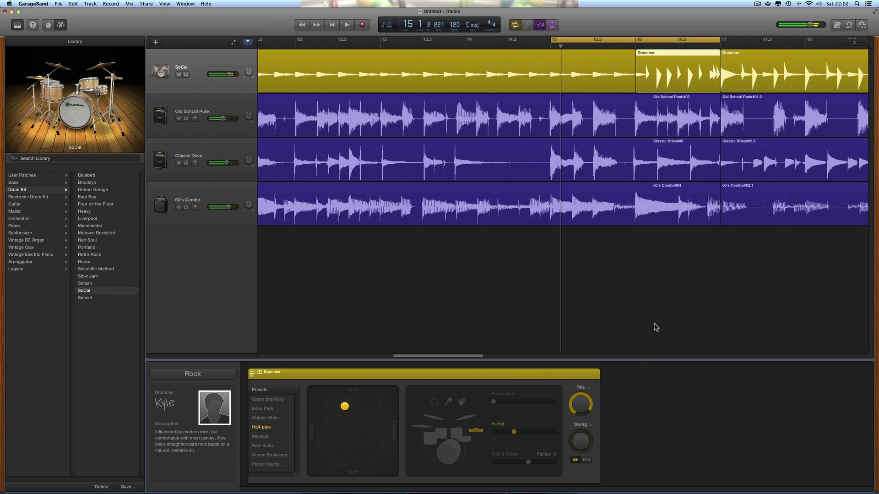
{"action": "left_click_drag", "start_coordinate": [853, 45], "coordinate": [847, 40]}
{"action": "left_click_drag", "start_coordinate": [421, 40], "coordinate": [353, 40]}
{"action": "key", "text": "space"}
{"action": "left_click_drag", "start_coordinate": [444, 40], "coordinate": [478, 40]}
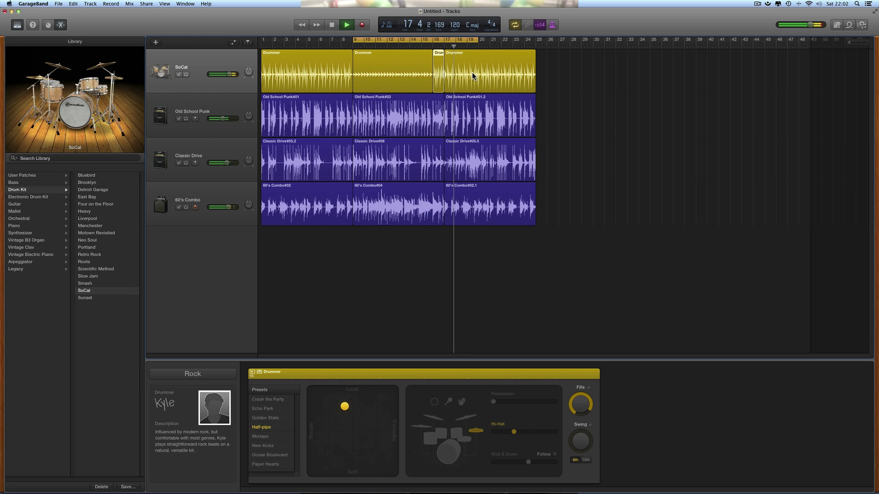
{"action": "key", "text": "space"}
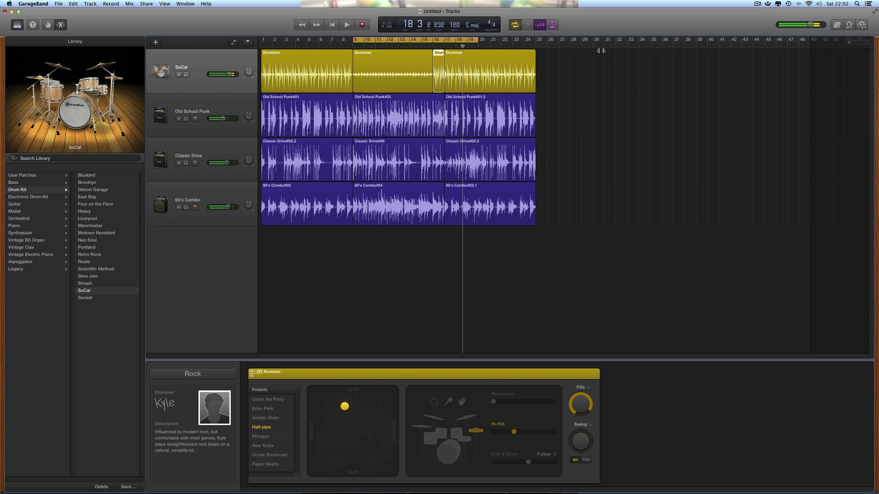
- Zoom in on bars 6–26 and select the bars 9–16 and short bar-16 Drummer regions
{"action": "left_click", "coordinate": [382, 62]}
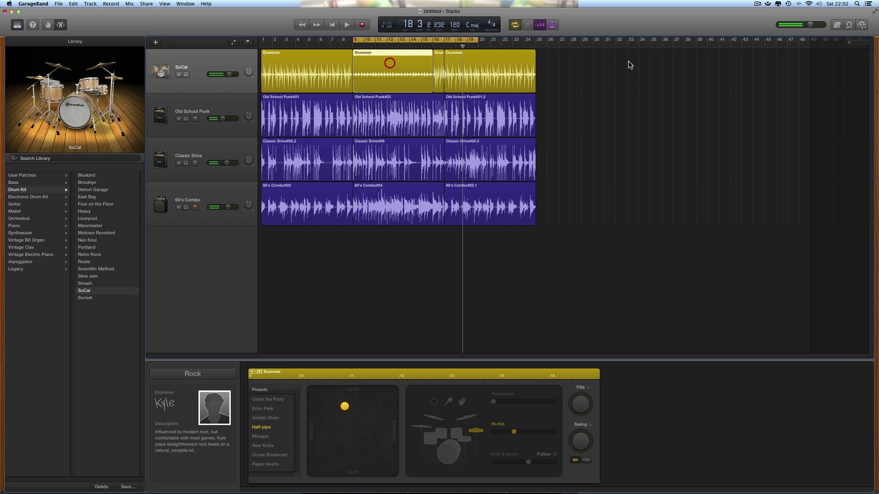
{"action": "left_click", "coordinate": [863, 46]}
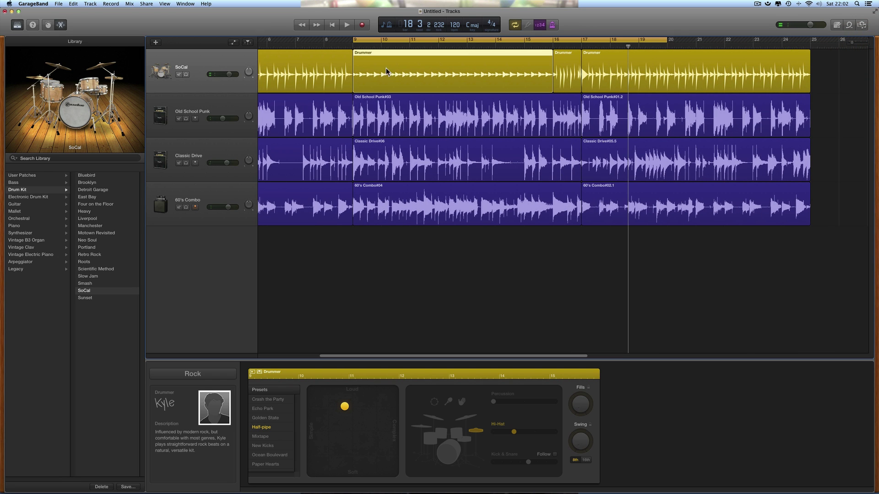
{"action": "left_click", "coordinate": [368, 68]}
{"action": "left_click", "coordinate": [357, 62]}
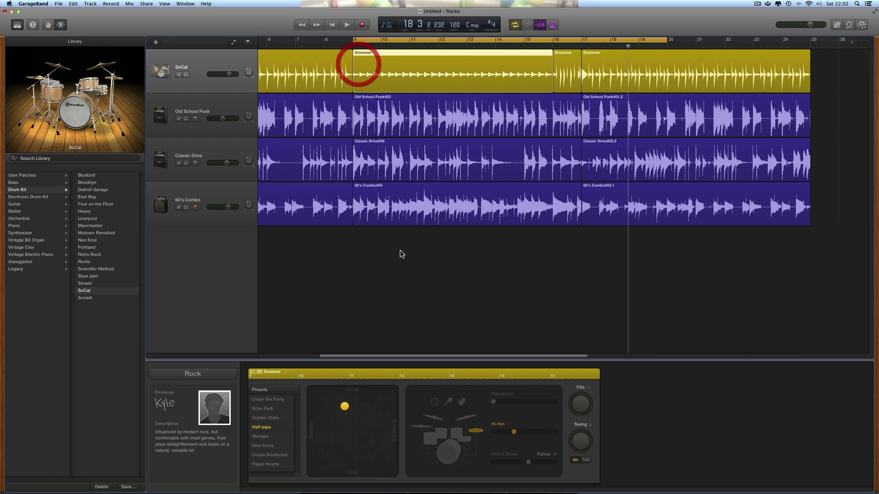
{"action": "left_click", "coordinate": [401, 52]}
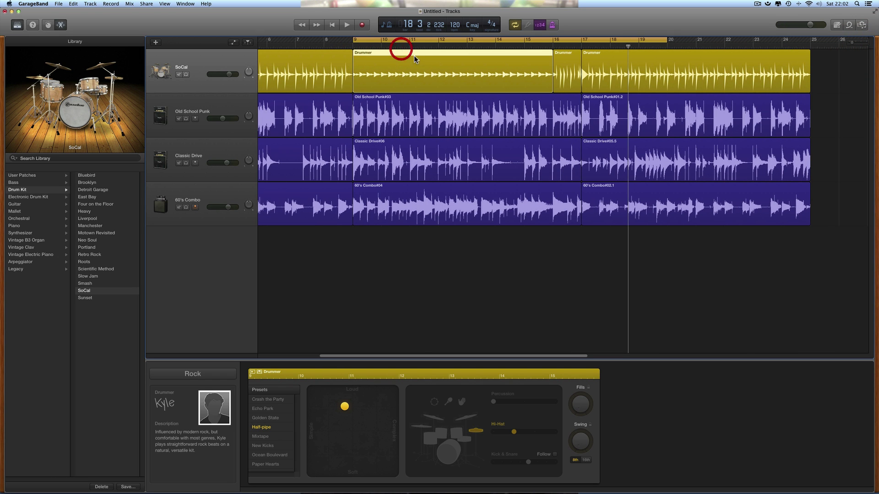
{"action": "left_click", "coordinate": [564, 64]}
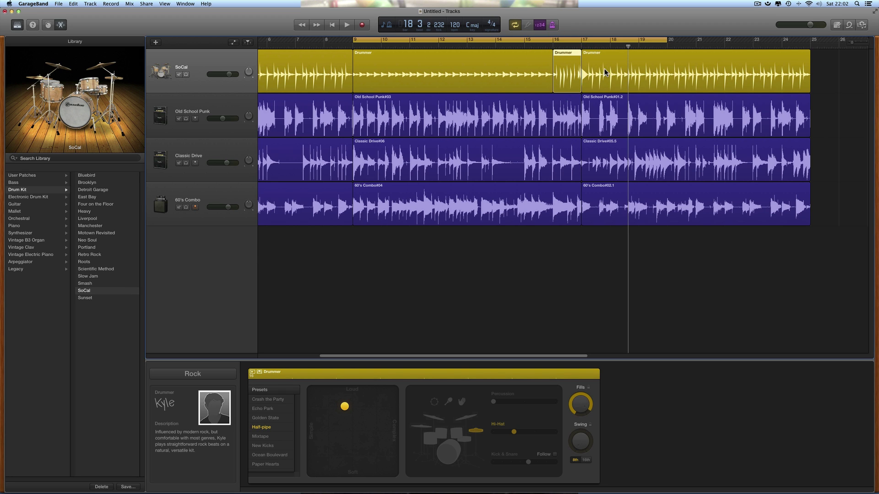
- Select the bars 9–16 Drummer region, enable Kick & Snare, and turn off the hi-hat
{"action": "left_click", "coordinate": [603, 69]}
{"action": "left_click", "coordinate": [571, 73]}
{"action": "left_click", "coordinate": [495, 73]}
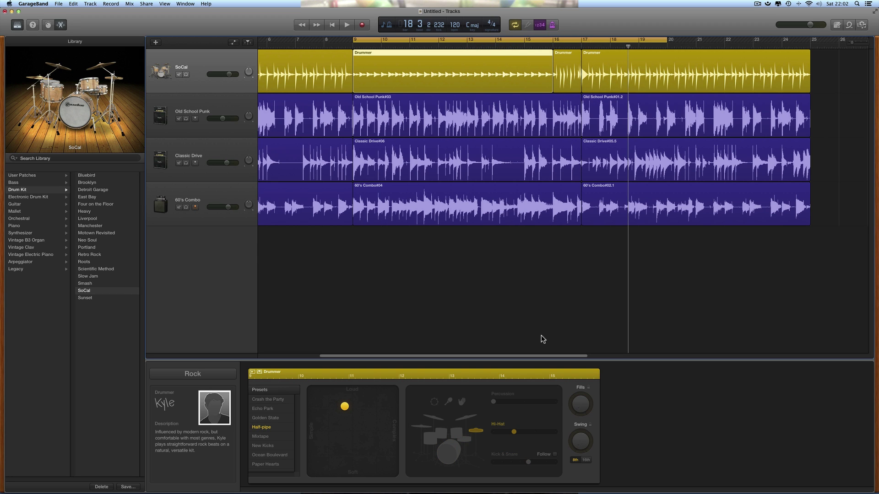
{"action": "left_click", "coordinate": [455, 458]}
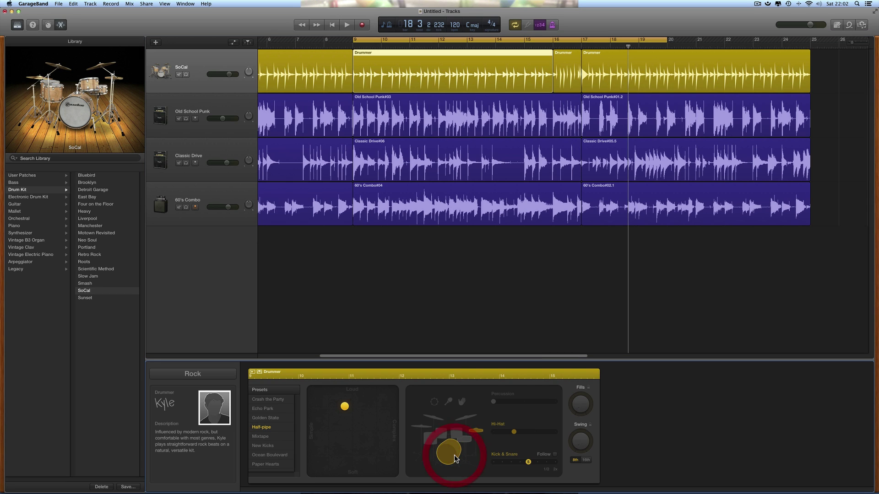
{"action": "left_click", "coordinate": [476, 432]}
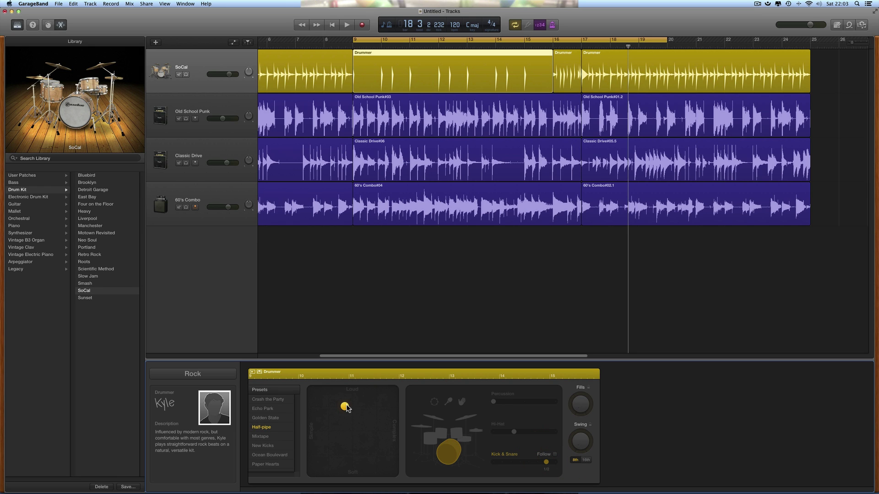
- Move the XY puck to the loud, simple corner and audition the groove from bar 9
{"action": "left_click_drag", "start_coordinate": [342, 409], "coordinate": [309, 395]}
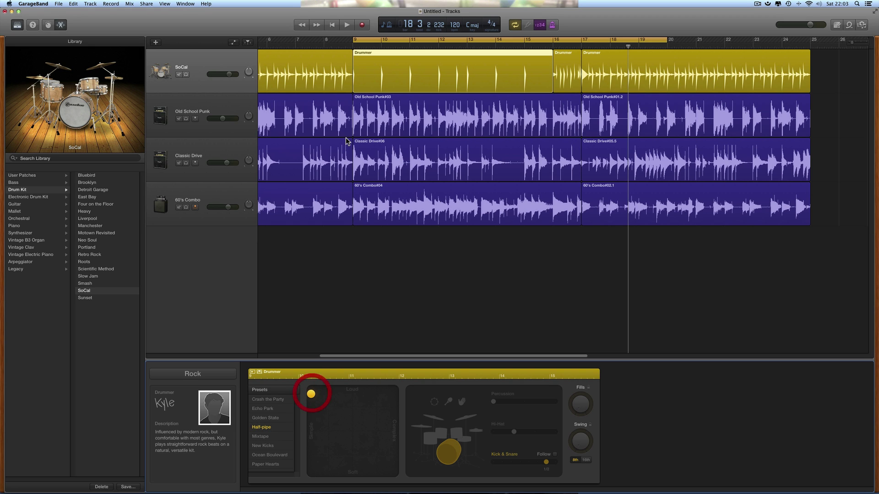
{"action": "key", "text": "space"}
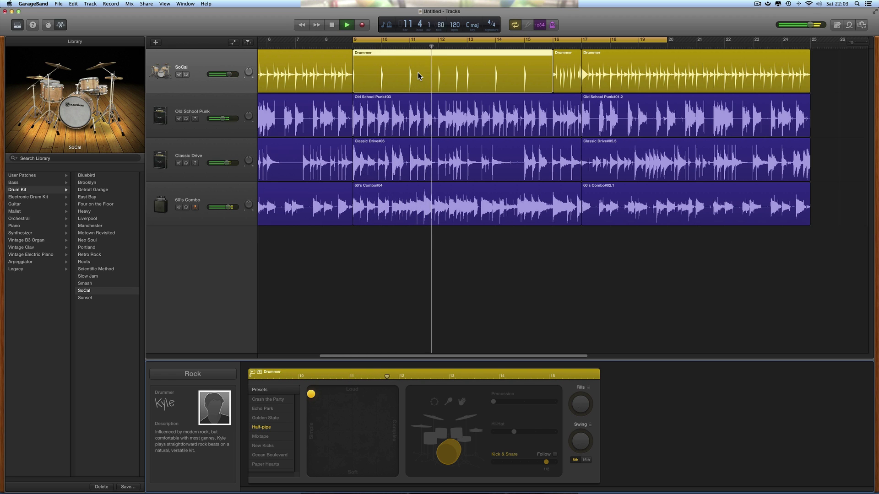
{"action": "key", "text": "space"}
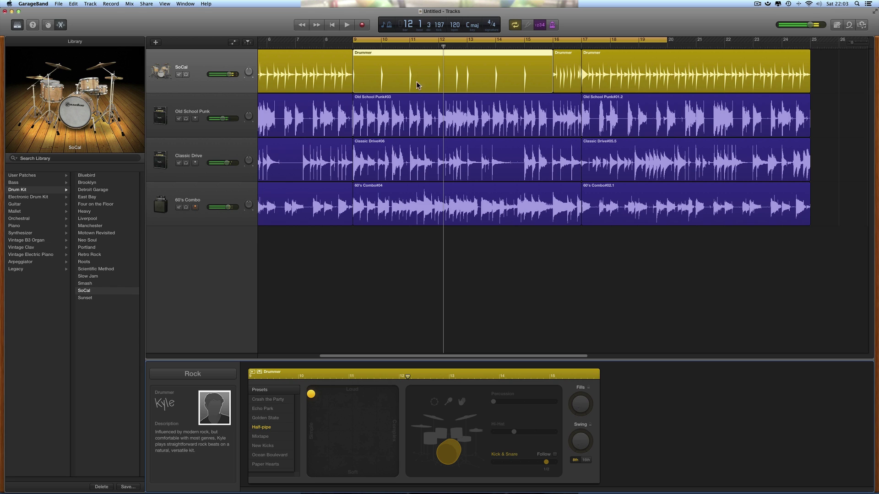
{"action": "left_click", "coordinate": [333, 71]}
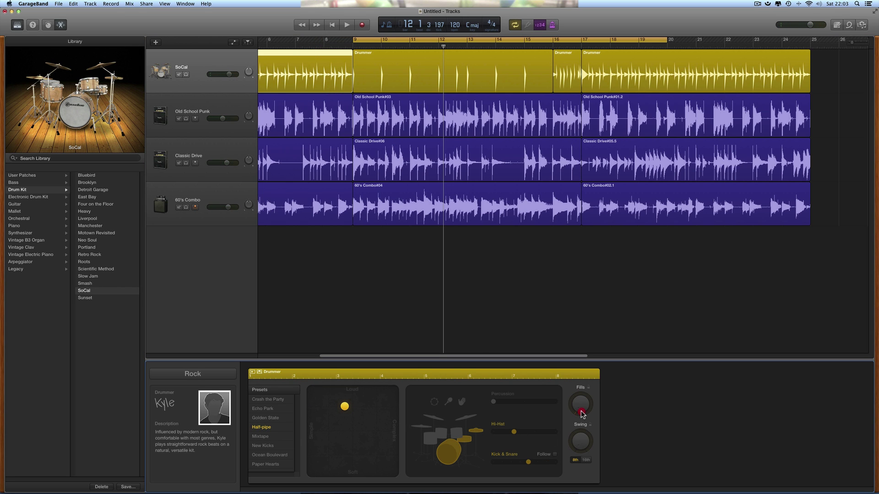
- Replay the bars 9–16 region, set the playhead to bar 9 beat 3, and zoom in there
{"action": "left_click", "coordinate": [350, 75]}
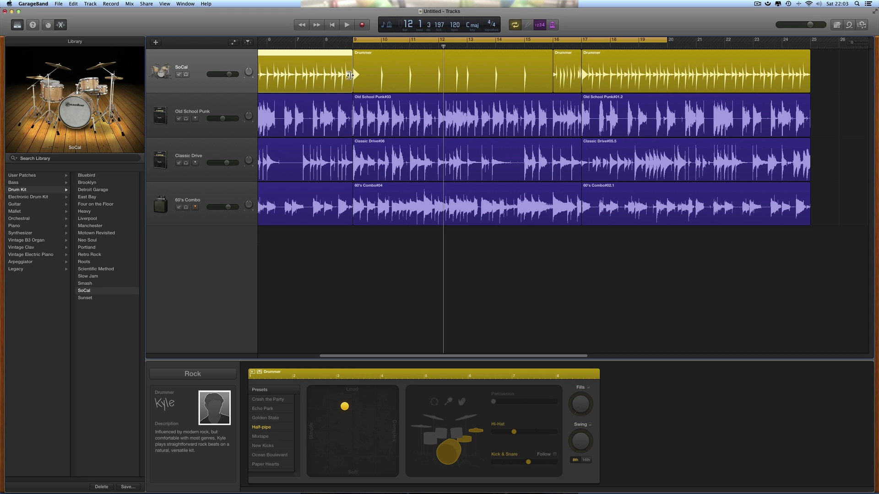
{"action": "left_click", "coordinate": [356, 75]}
{"action": "key", "text": "space"}
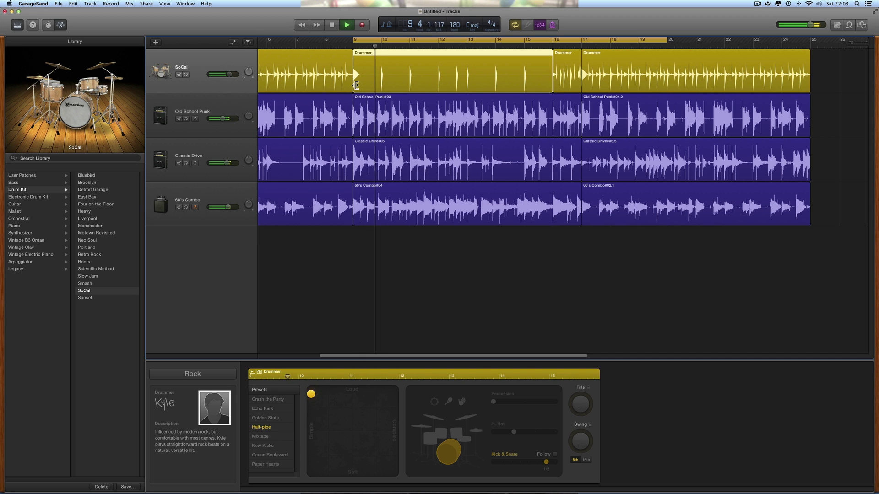
{"action": "key", "text": "space"}
{"action": "left_click_drag", "start_coordinate": [387, 47], "coordinate": [367, 46]}
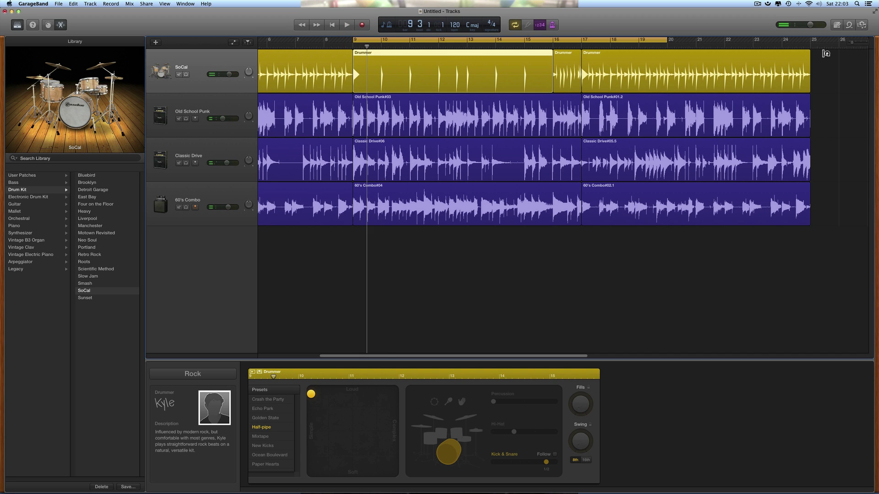
{"action": "left_click_drag", "start_coordinate": [852, 42], "coordinate": [860, 42]}
{"action": "mouse_move", "coordinate": [367, 47]}
{"action": "left_mouse_down"}
{"action": "mouse_move", "coordinate": [325, 47]}
{"action": "mouse_move", "coordinate": [410, 56]}
{"action": "mouse_move", "coordinate": [366, 47]}
{"action": "left_mouse_up"}
- Split the region at bar 9.3, shift the remainder to bar 10, and copy the bar-9 piece to bar 11
{"action": "left_click", "coordinate": [365, 66]}
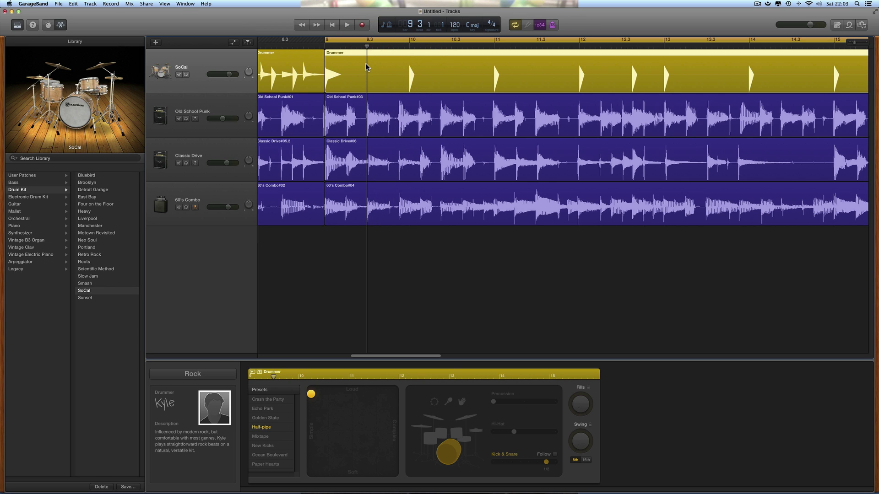
{"action": "key", "text": "super+t"}
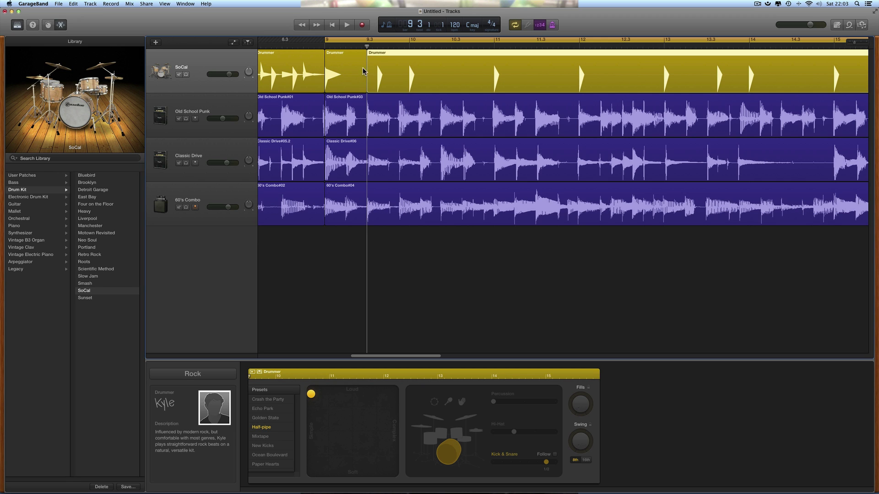
{"action": "left_click", "coordinate": [337, 71]}
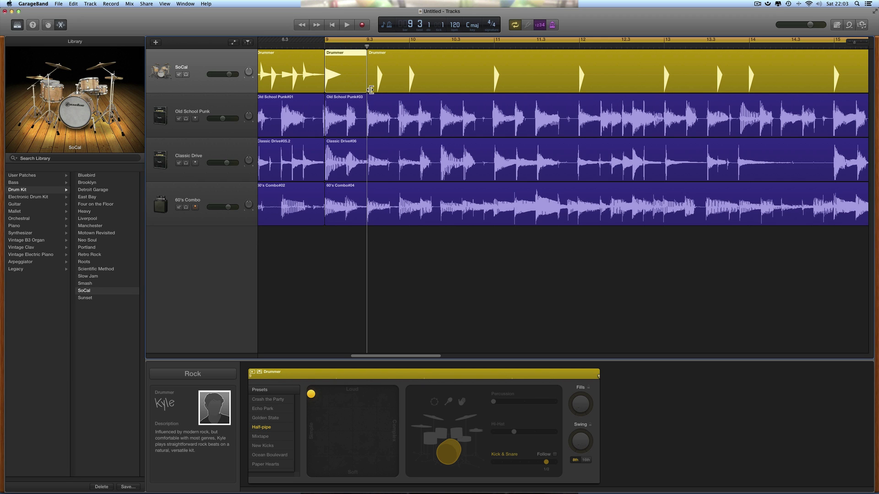
{"action": "left_click_drag", "start_coordinate": [370, 90], "coordinate": [750, 98]}
{"action": "key", "text": "space"}
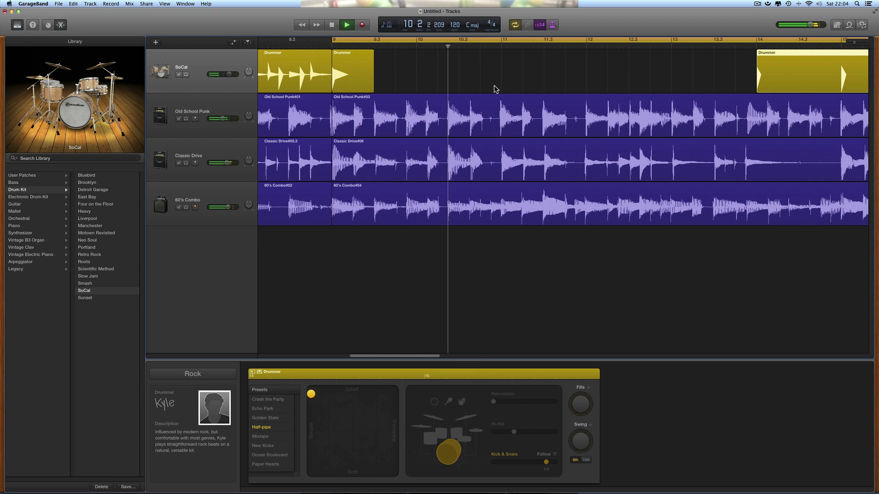
{"action": "key", "text": "space"}
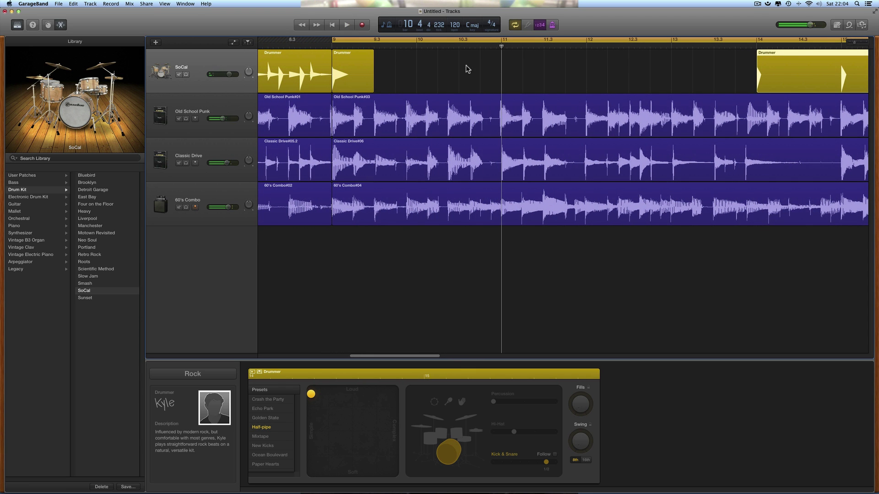
{"action": "left_click", "coordinate": [359, 63]}
{"action": "left_click_drag", "start_coordinate": [342, 54], "coordinate": [517, 82]}
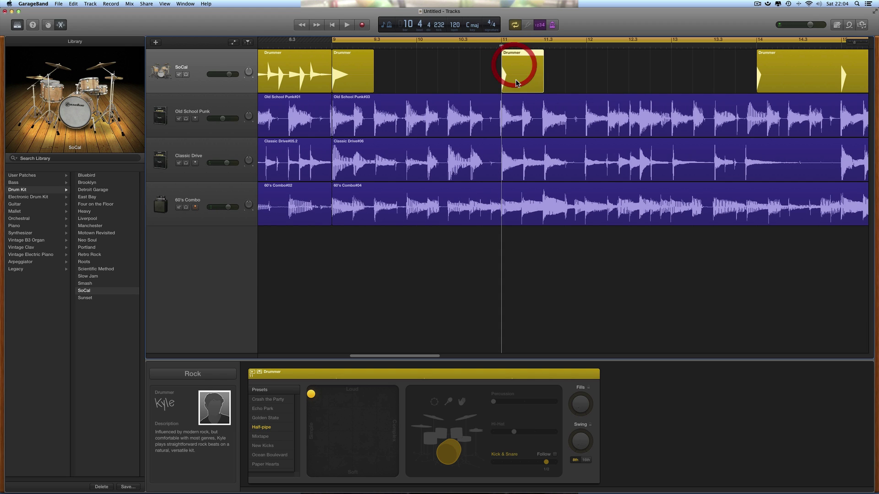
{"action": "key", "text": "space"}
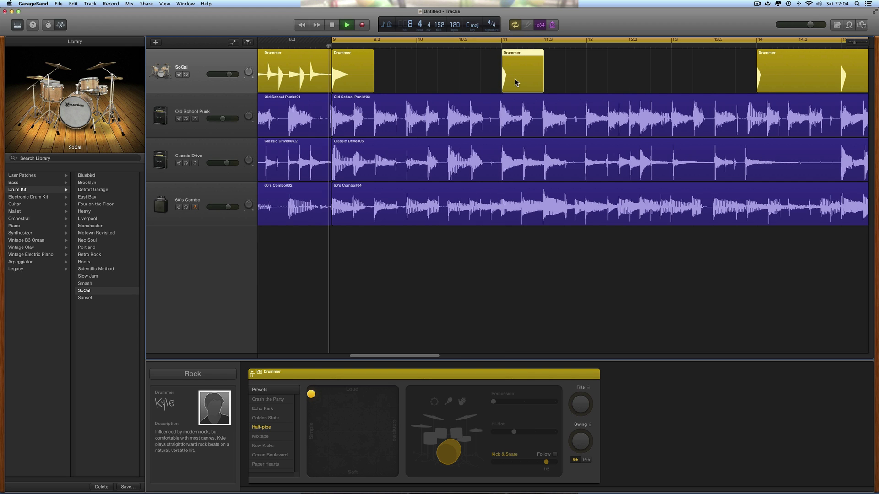
{"action": "key", "text": "space"}
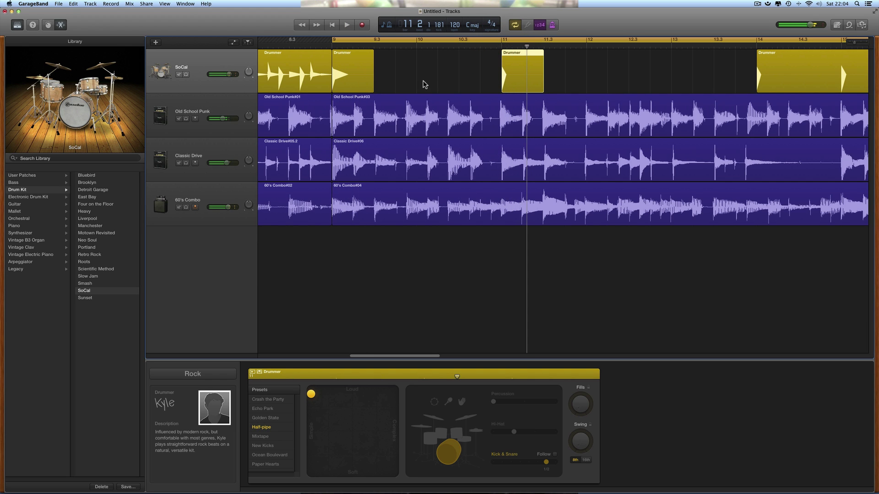
- Turn up the Fills knob on the bar-9 Drummer region
{"action": "left_click", "coordinate": [367, 72]}
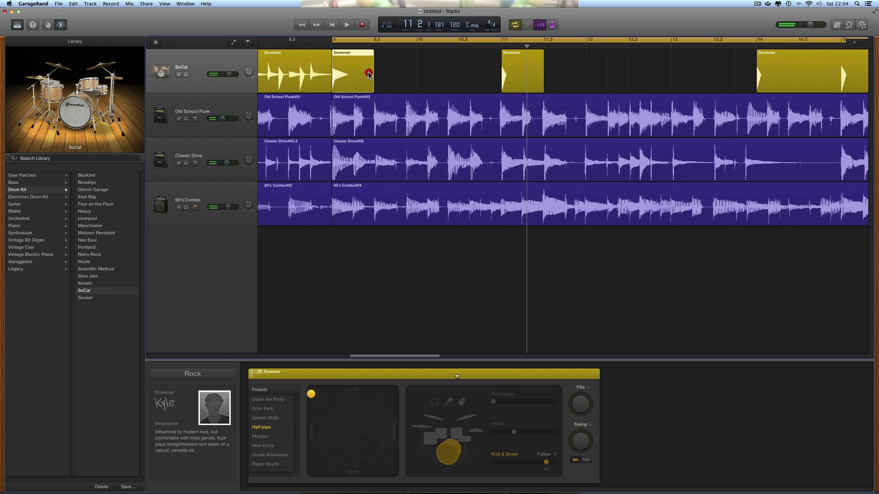
{"action": "left_click", "coordinate": [578, 407]}
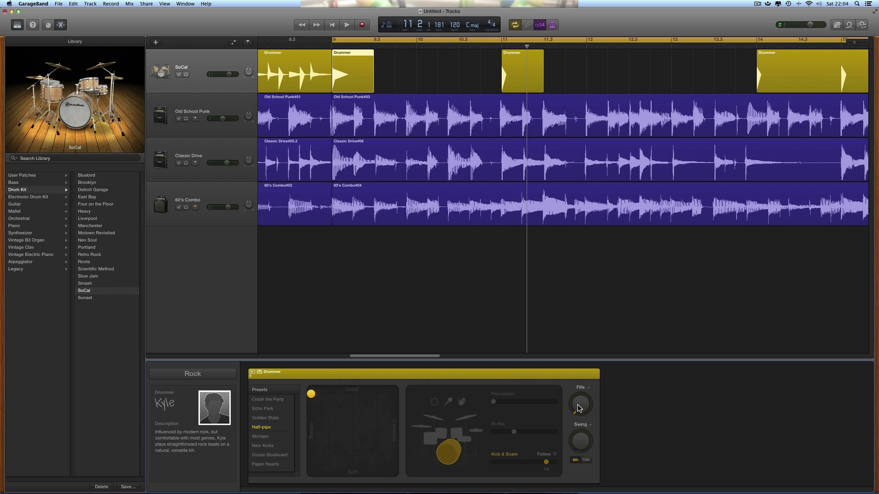
{"action": "left_click", "coordinate": [578, 404]}
{"action": "left_click_drag", "start_coordinate": [584, 414], "coordinate": [581, 399]}
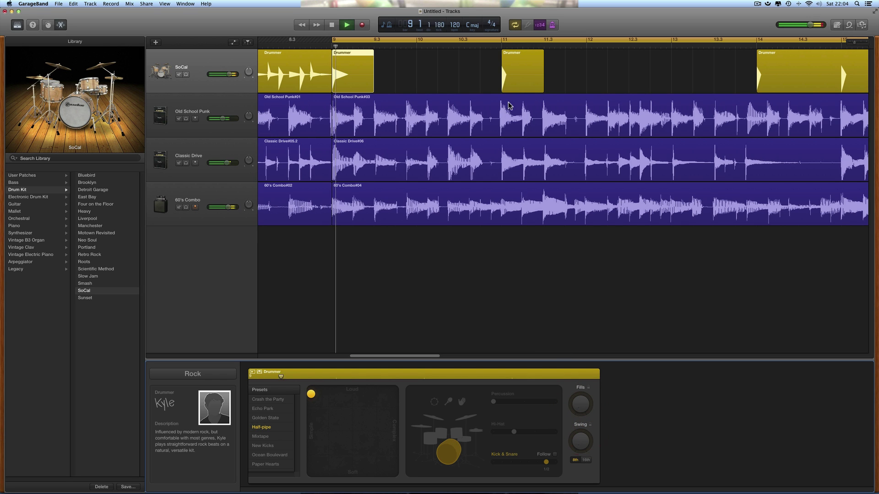
- Delete the bar-11 Drummer region and Option-drag a copy of the bar-9 region to bar 10
{"action": "left_click", "coordinate": [516, 82]}
{"action": "key", "text": "Delete"}
{"action": "left_click", "coordinate": [345, 76]}
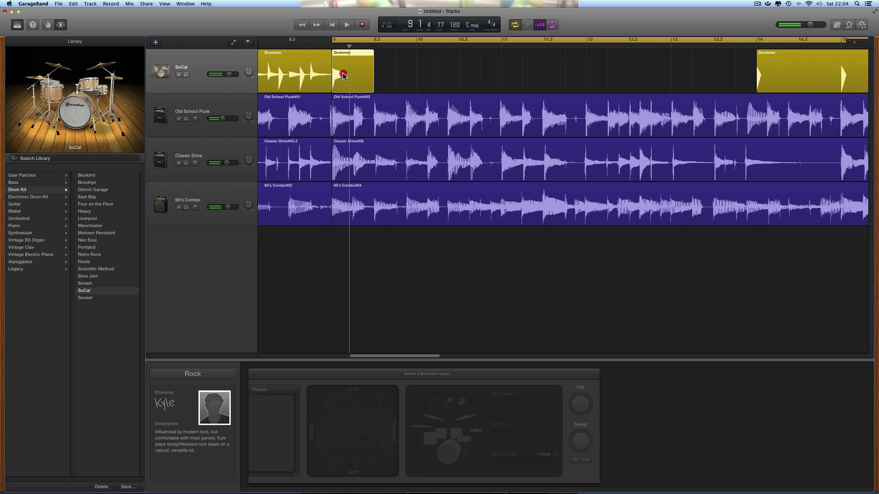
{"action": "left_click_drag", "start_coordinate": [352, 68], "coordinate": [437, 69]}
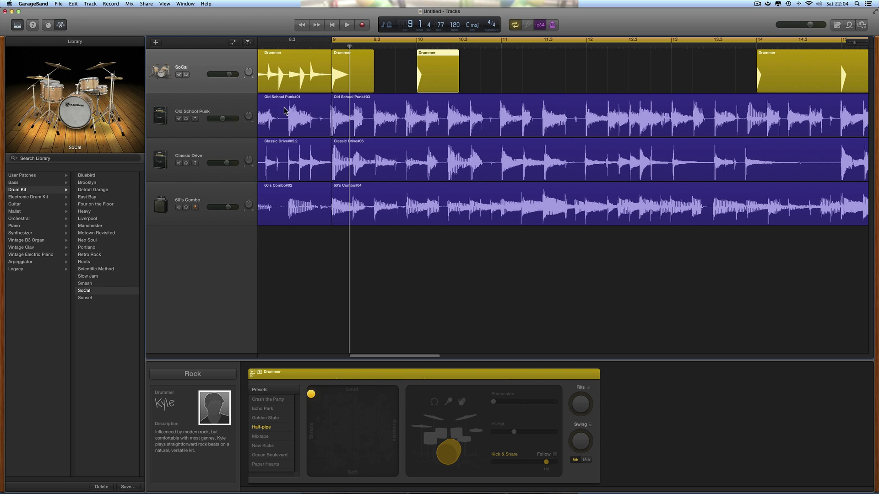
- Add a new Classic Electric Piano software instrument track
{"action": "left_click", "coordinate": [156, 43]}
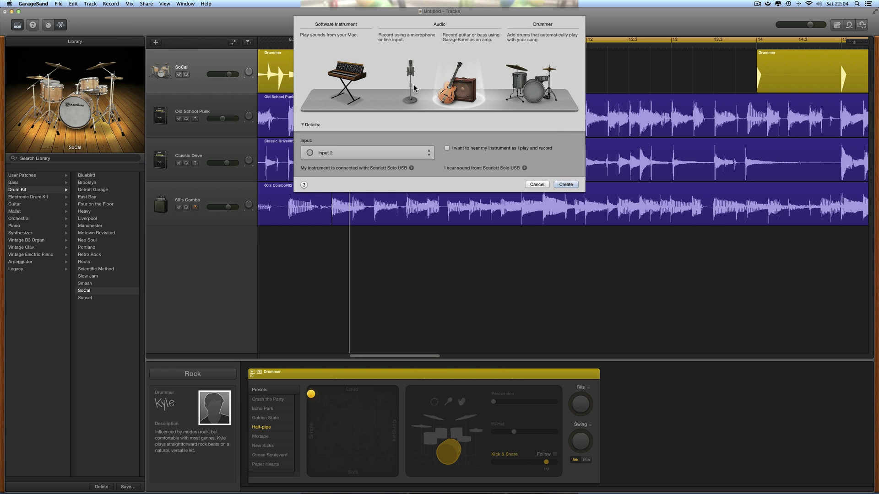
{"action": "left_click", "coordinate": [354, 76]}
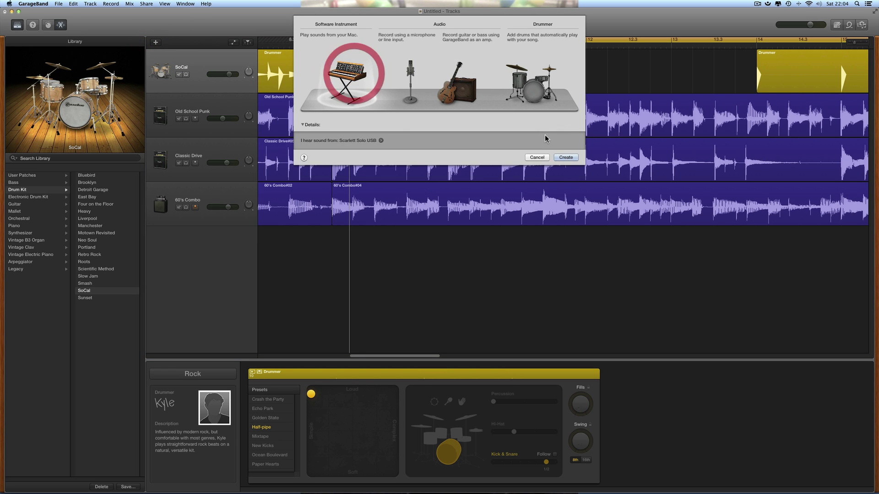
{"action": "left_click", "coordinate": [569, 161]}
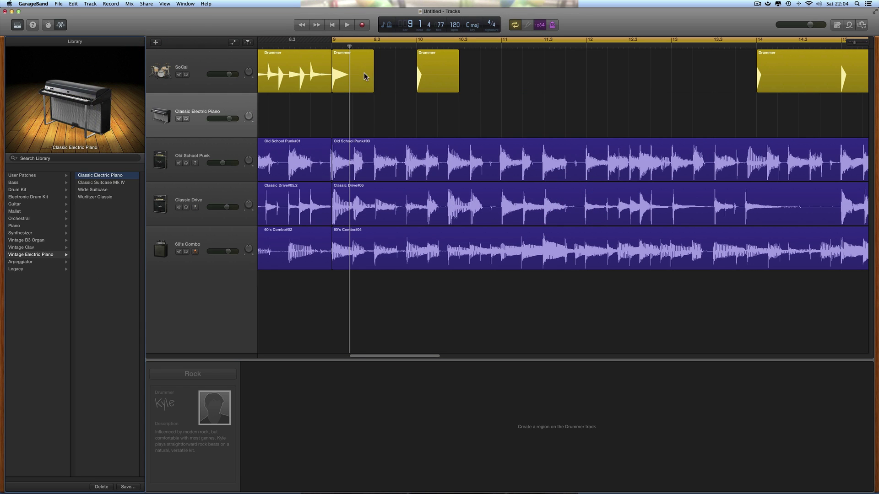
- Delete the bar-10 Drummer region and play back the drum section from bar 9
{"action": "left_click", "coordinate": [436, 73]}
{"action": "key", "text": "Delete"}
{"action": "left_click", "coordinate": [346, 64]}
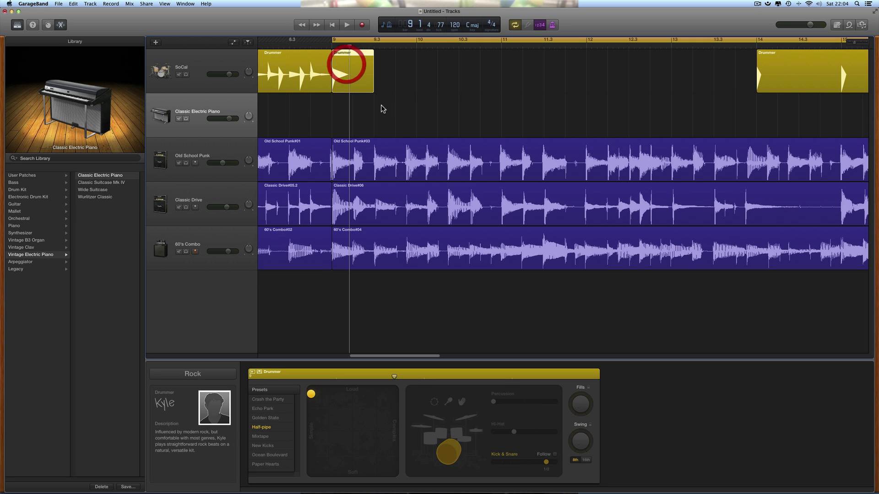
{"action": "key", "text": "space"}
{"action": "key", "text": "space"}
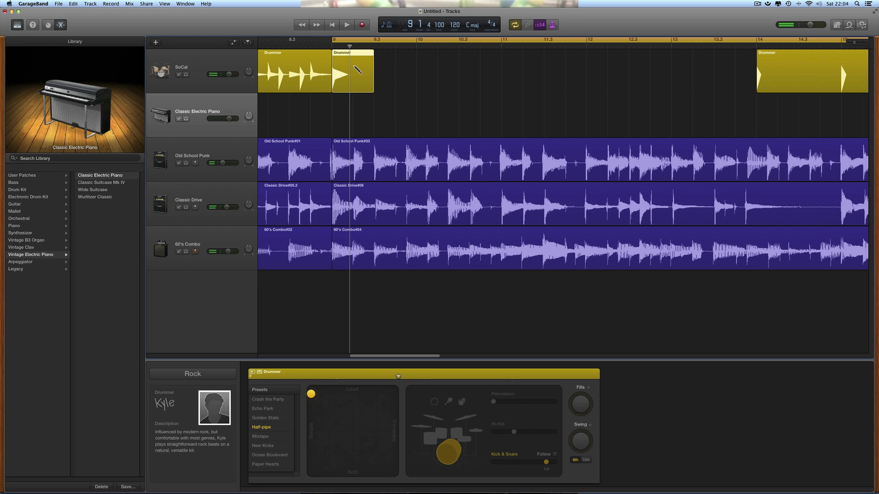
- Copy the bar-9 Drummer region onto the Classic Electric Piano track as MIDI
{"action": "left_click", "coordinate": [222, 103]}
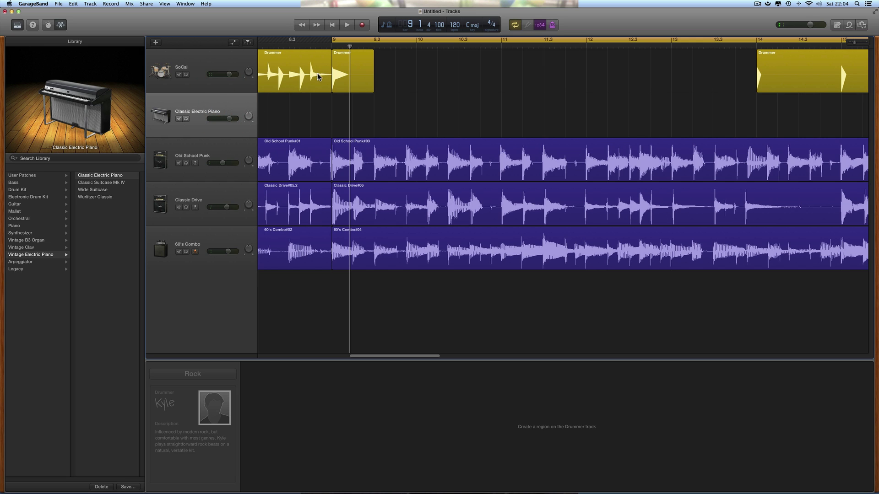
{"action": "left_click_drag", "start_coordinate": [351, 45], "coordinate": [333, 48]}
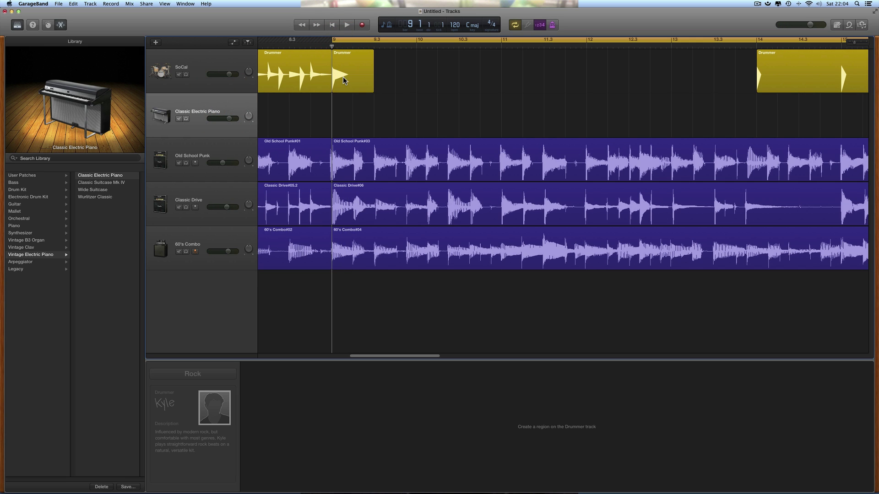
{"action": "left_click_drag", "start_coordinate": [347, 82], "coordinate": [361, 121]}
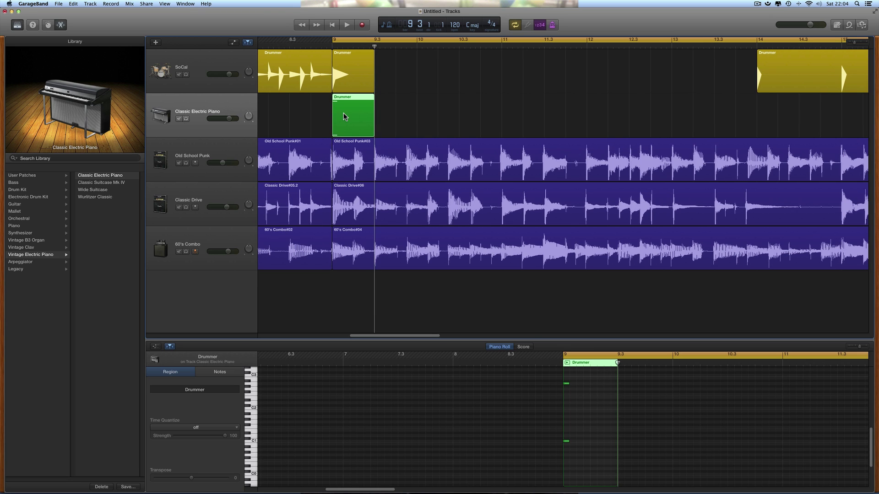
- Inspect the green MIDI region's notes, then move the SoCal bar-9 Drummer region to bar 11
{"action": "left_click", "coordinate": [348, 75]}
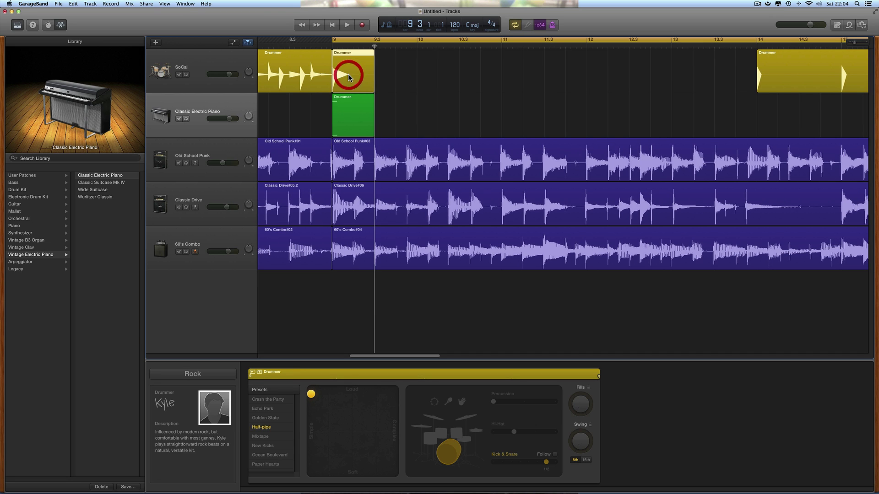
{"action": "left_click", "coordinate": [351, 110]}
{"action": "left_click", "coordinate": [567, 384]}
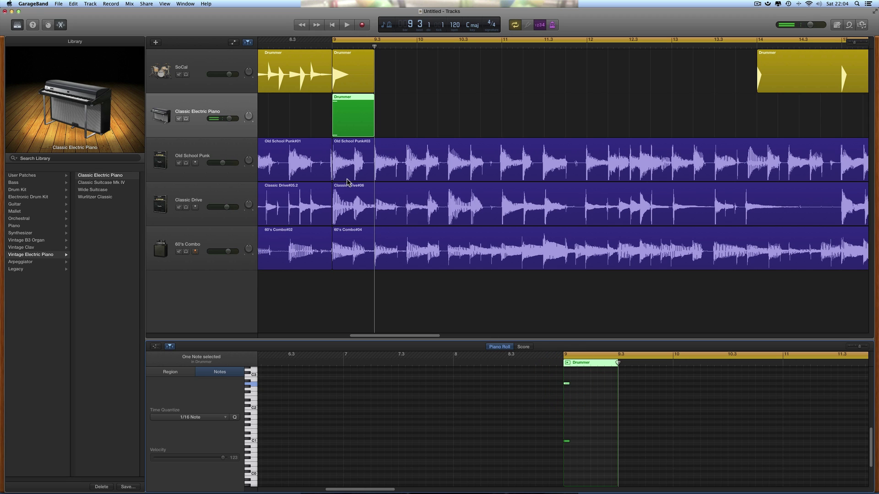
{"action": "left_click_drag", "start_coordinate": [351, 76], "coordinate": [519, 79]}
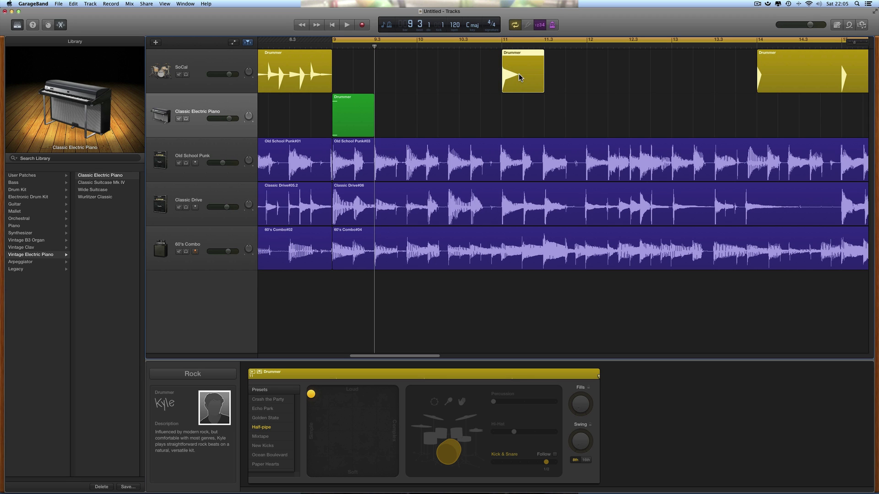
- Place the green MIDI drum region on the SoCal track at bar 9
{"action": "left_click_drag", "start_coordinate": [360, 113], "coordinate": [359, 89]}
{"action": "left_click", "coordinate": [347, 69]}
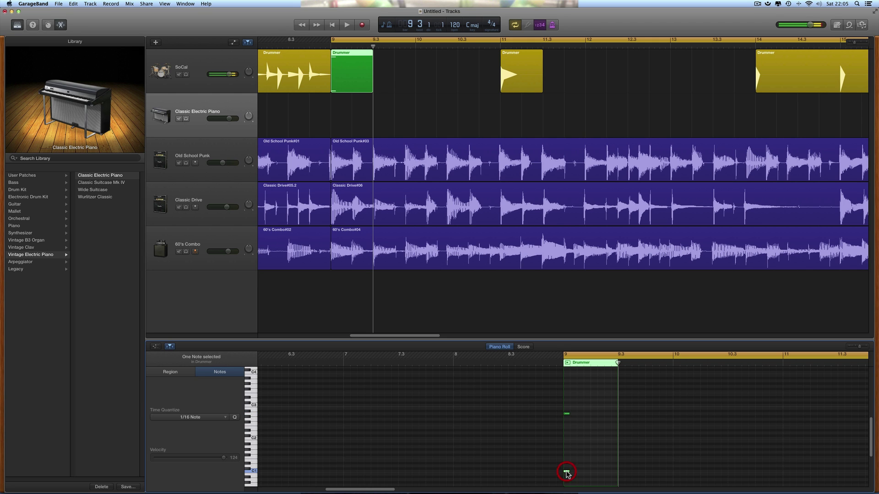
{"action": "left_click", "coordinate": [529, 74]}
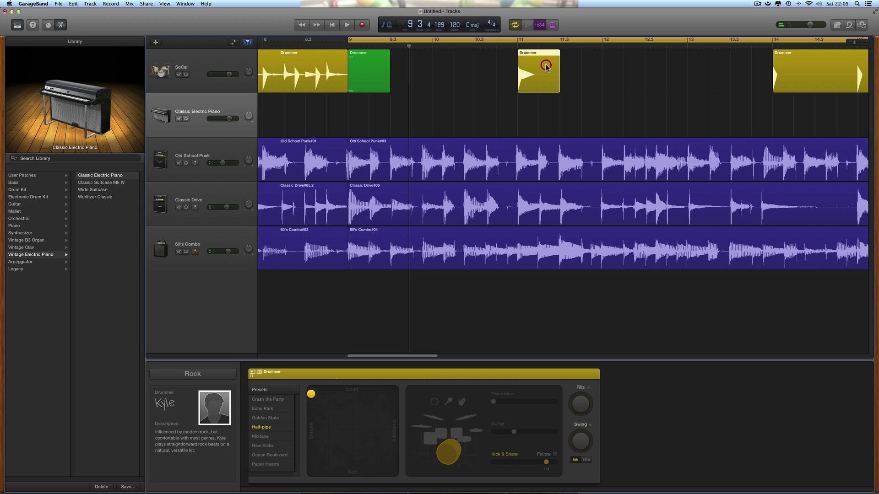
- Replace the bar-11 Drummer region with green MIDI copies at bars 11 and 13, auditioning each
{"action": "key", "text": "Delete"}
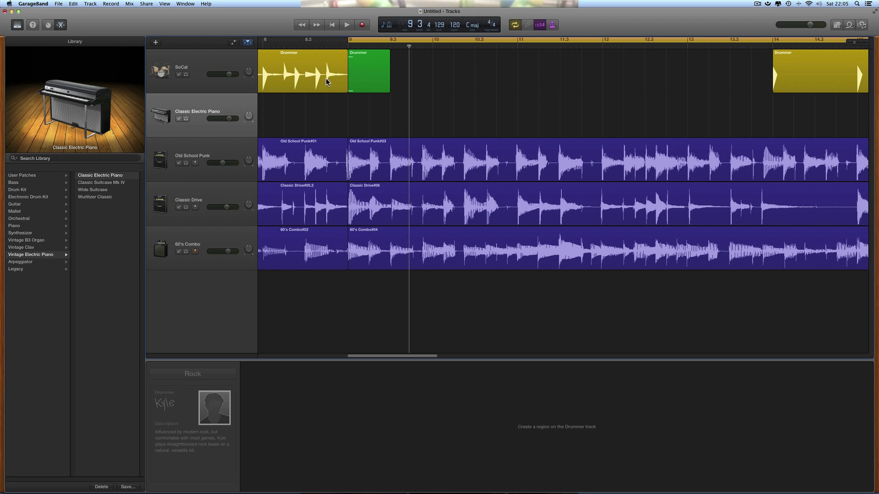
{"action": "left_click", "coordinate": [373, 62]}
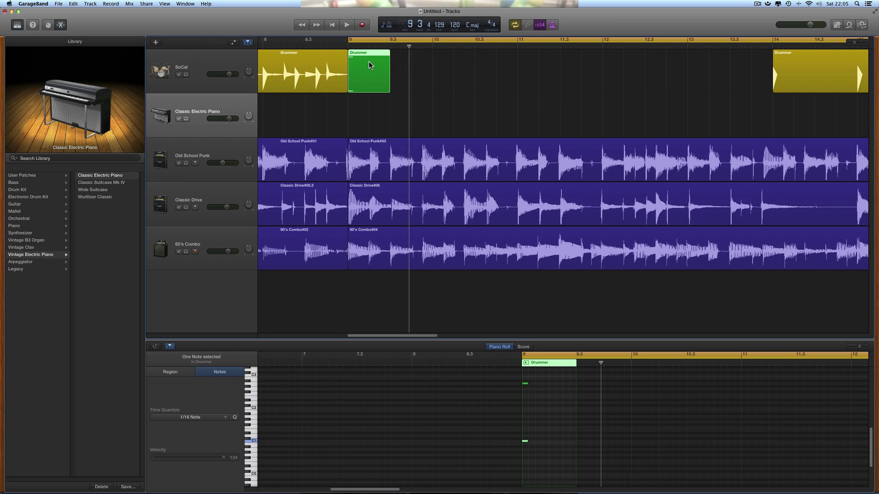
{"action": "left_click_drag", "start_coordinate": [362, 59], "coordinate": [531, 62]}
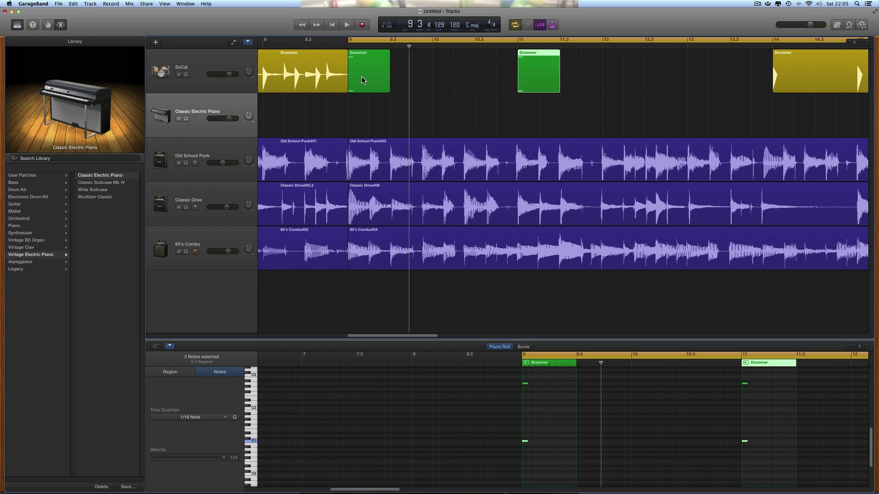
{"action": "key", "text": "space"}
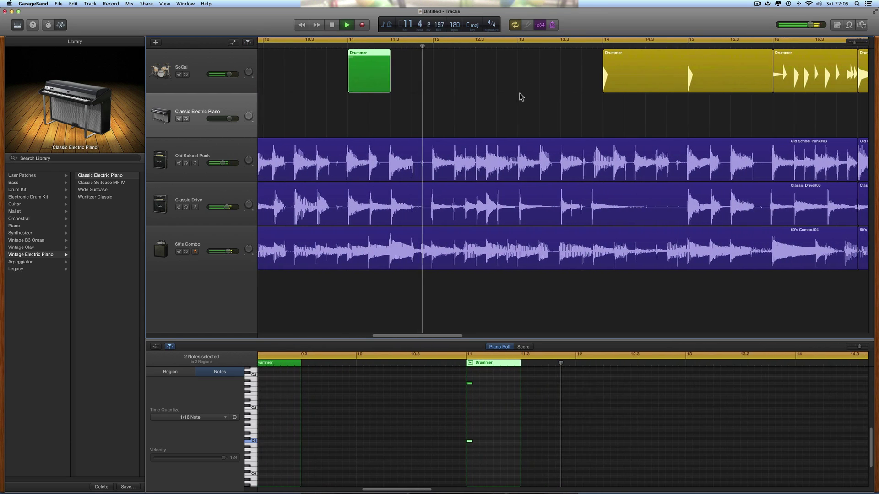
{"action": "key", "text": "space"}
{"action": "left_click_drag", "start_coordinate": [369, 58], "coordinate": [540, 93]}
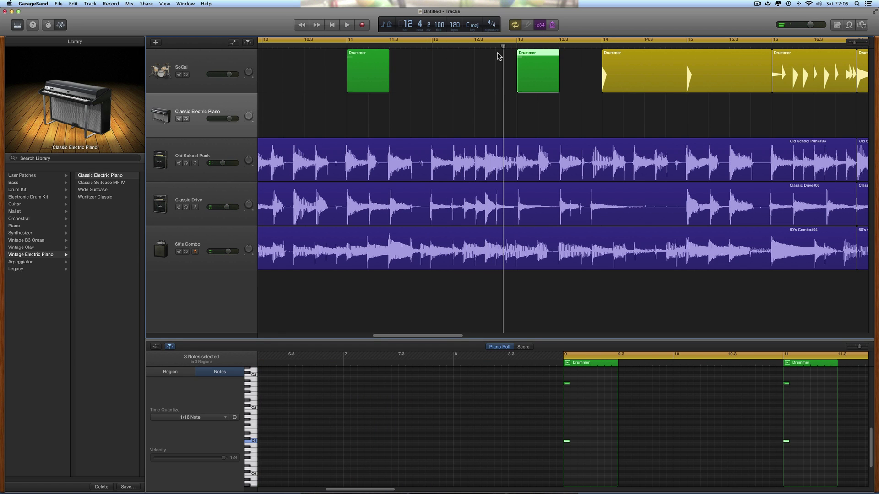
{"action": "key", "text": "space"}
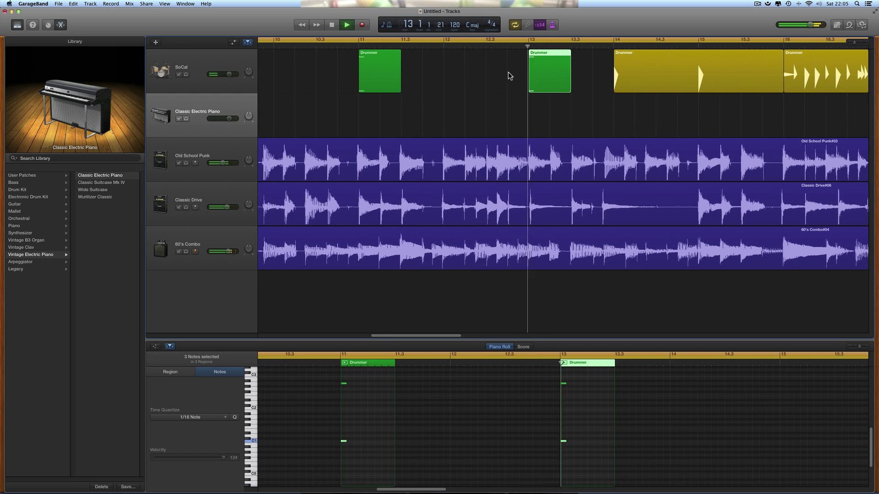
{"action": "key", "text": "space"}
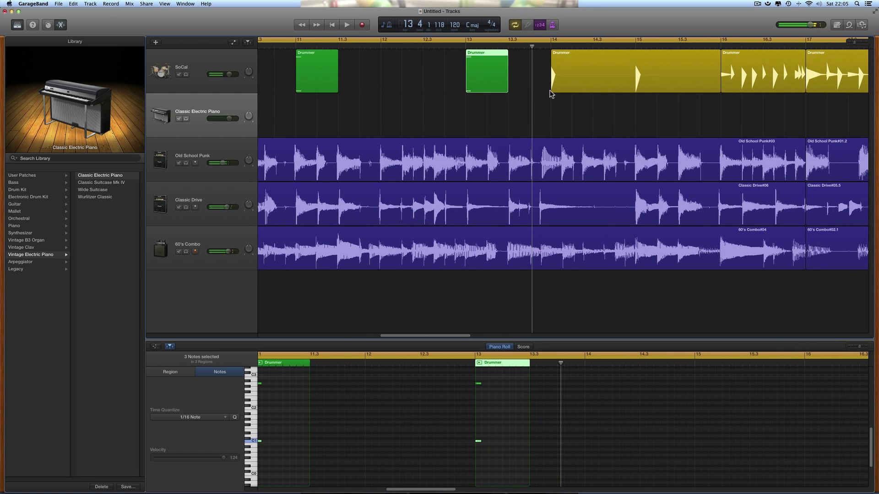
- Trim the long yellow Drummer region to start at bar 15.3 and copy the green region to bar 15
{"action": "left_click", "coordinate": [552, 90]}
{"action": "left_click_drag", "start_coordinate": [550, 89], "coordinate": [677, 90]}
{"action": "left_click", "coordinate": [485, 70]}
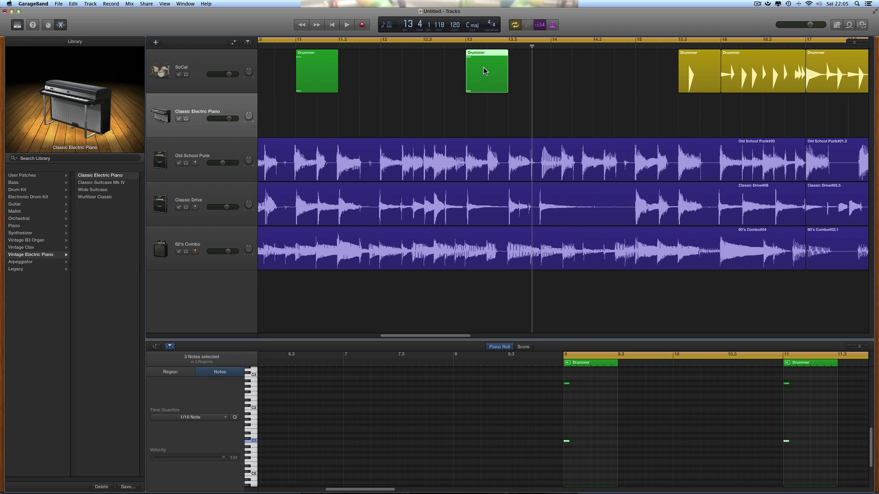
{"action": "left_click_drag", "start_coordinate": [478, 59], "coordinate": [647, 60]}
- Zoom out to bars 7–17 and check the green regions at bars 9, 11, 13 and 15
{"action": "scroll", "coordinate": [441, 92], "scroll_direction": "left", "scroll_amount": 3}
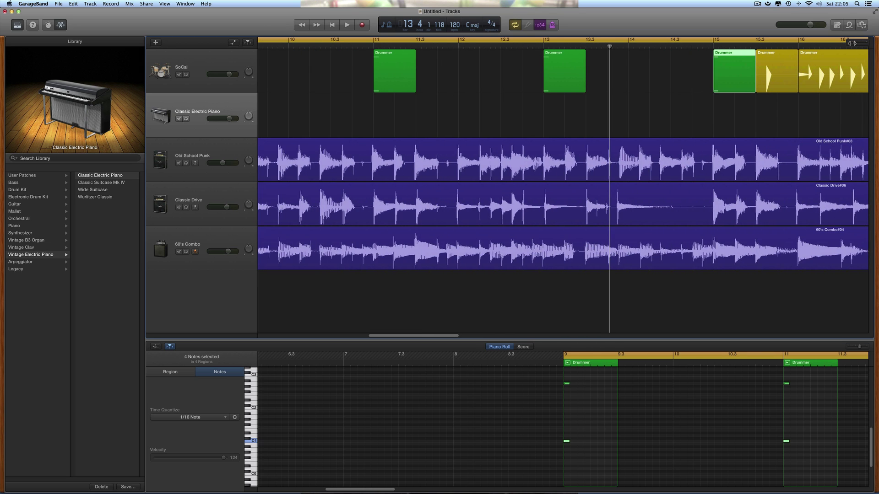
{"action": "left_click", "coordinate": [850, 42]}
{"action": "left_click", "coordinate": [385, 69]}
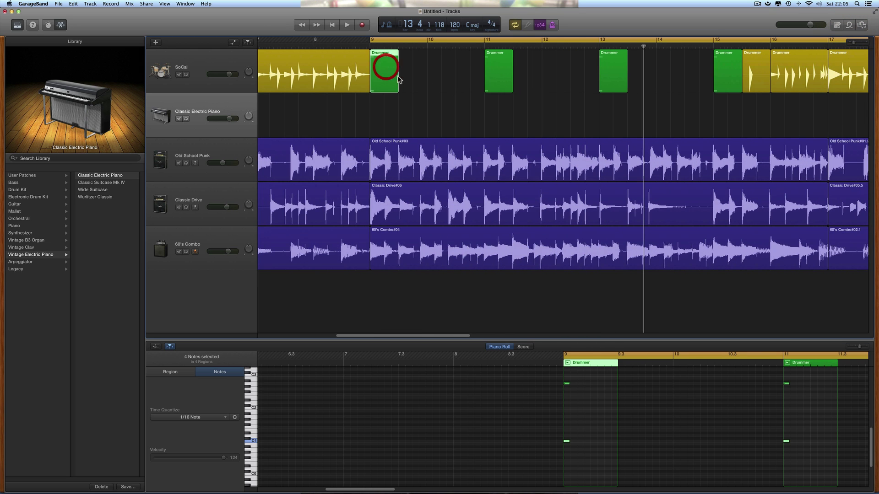
{"action": "left_click", "coordinate": [490, 67]}
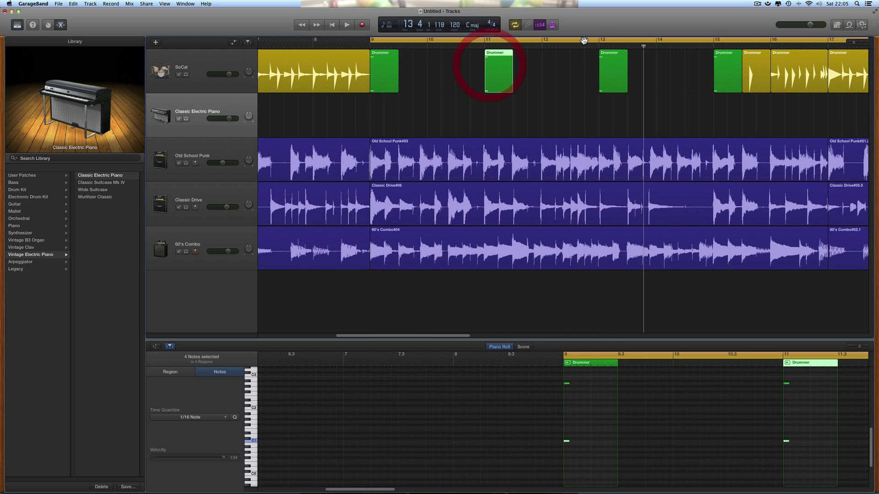
{"action": "left_click", "coordinate": [612, 58]}
{"action": "scroll", "coordinate": [642, 70], "scroll_direction": "left", "scroll_amount": 5}
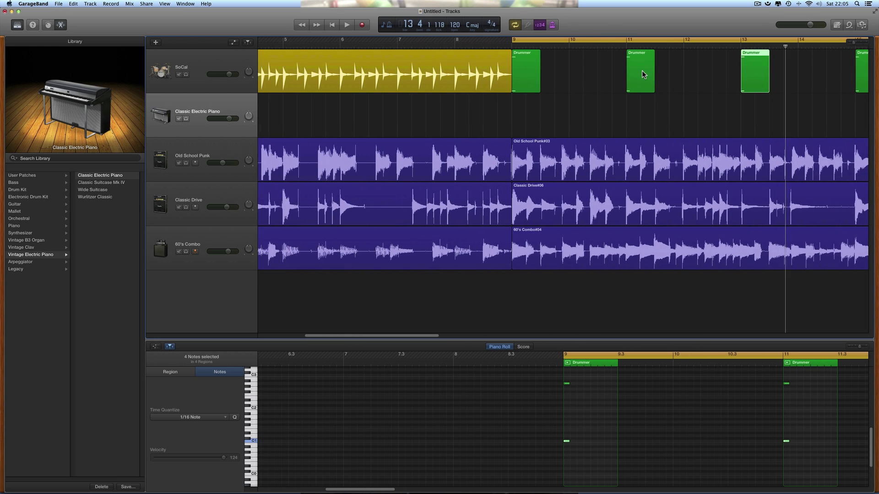
{"action": "scroll", "coordinate": [642, 70], "scroll_direction": "right", "scroll_amount": 5}
{"action": "left_click", "coordinate": [681, 68]}
{"action": "scroll", "coordinate": [696, 74], "scroll_direction": "right", "scroll_amount": 1}
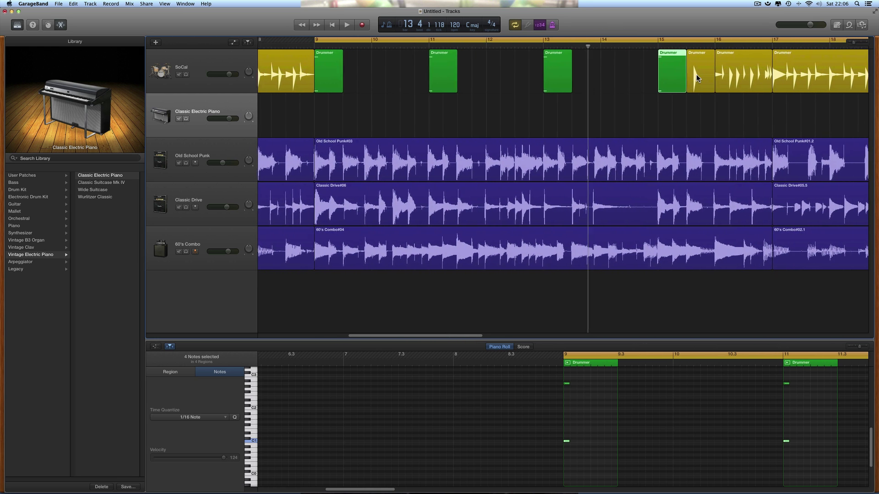
- Step through the Drummer regions at bars 11, 13 and 15, ending on the short bar-15.5 region
{"action": "left_click", "coordinate": [431, 60]}
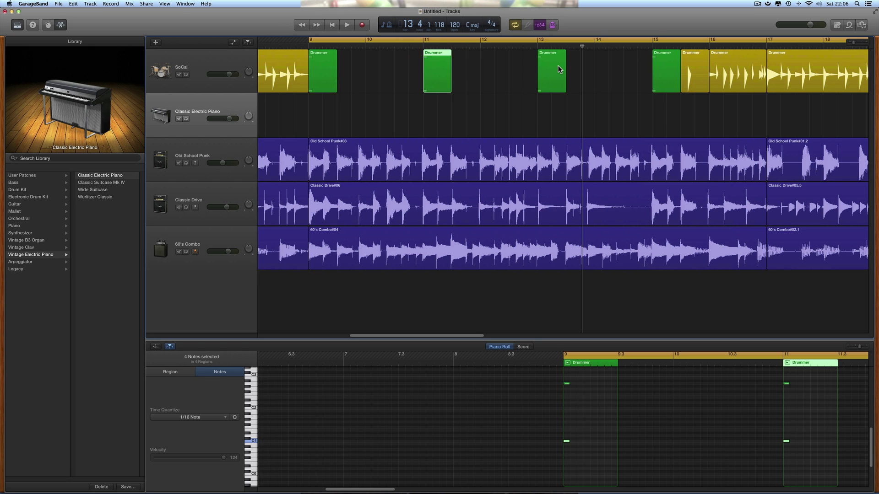
{"action": "left_click", "coordinate": [554, 64]}
{"action": "left_click", "coordinate": [668, 67]}
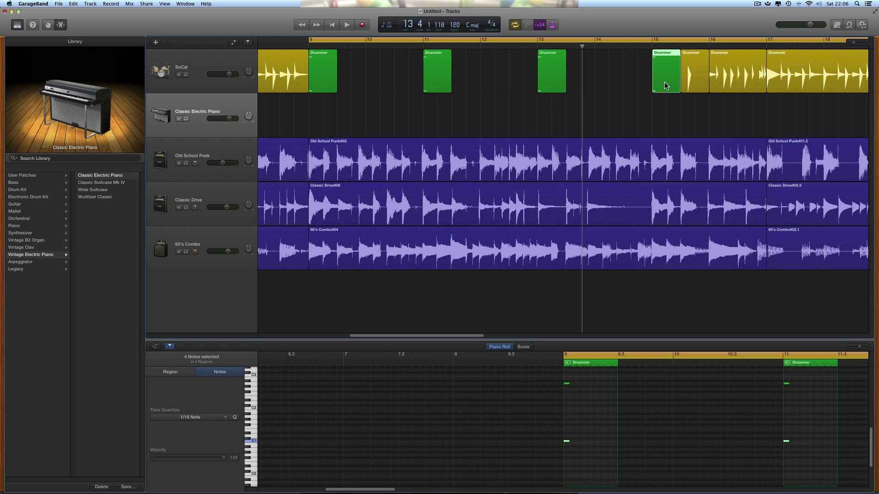
{"action": "left_click", "coordinate": [694, 67]}
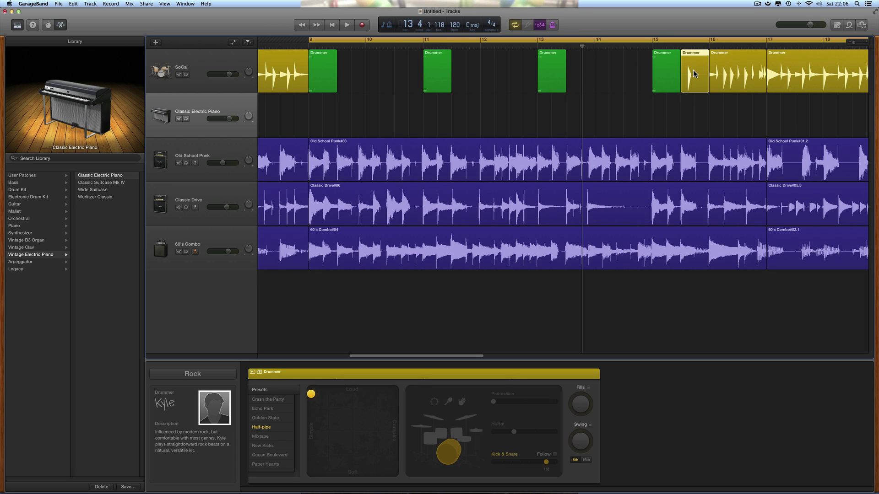
- Delete the short bar-15.5 Drummer region and listen to the section without it
{"action": "left_click", "coordinate": [723, 68]}
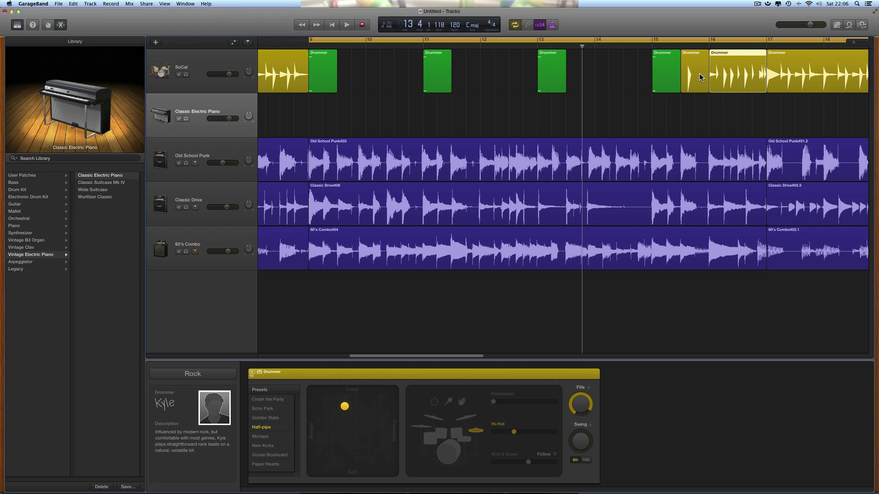
{"action": "left_click", "coordinate": [700, 77]}
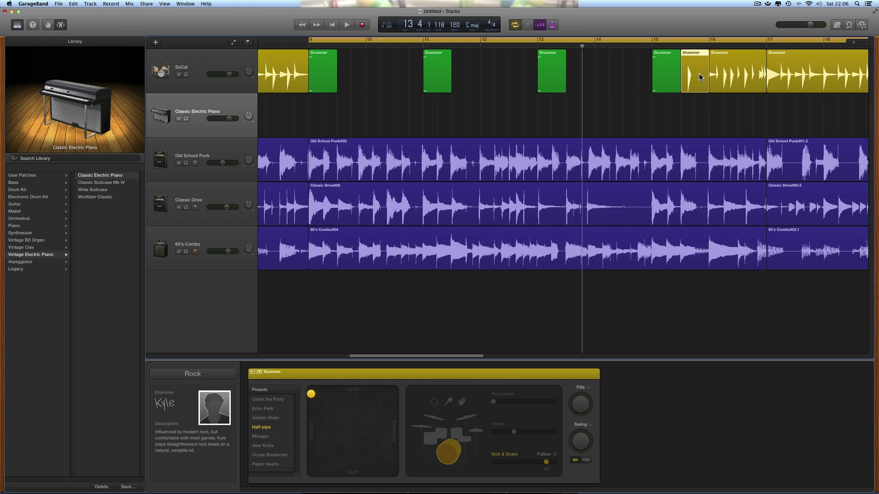
{"action": "key", "text": "Delete"}
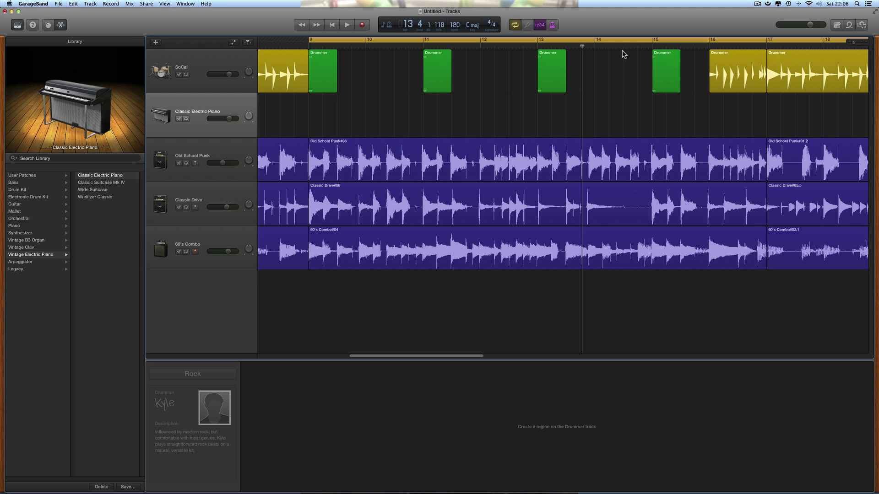
{"action": "left_click", "coordinate": [591, 43]}
{"action": "key", "text": "space"}
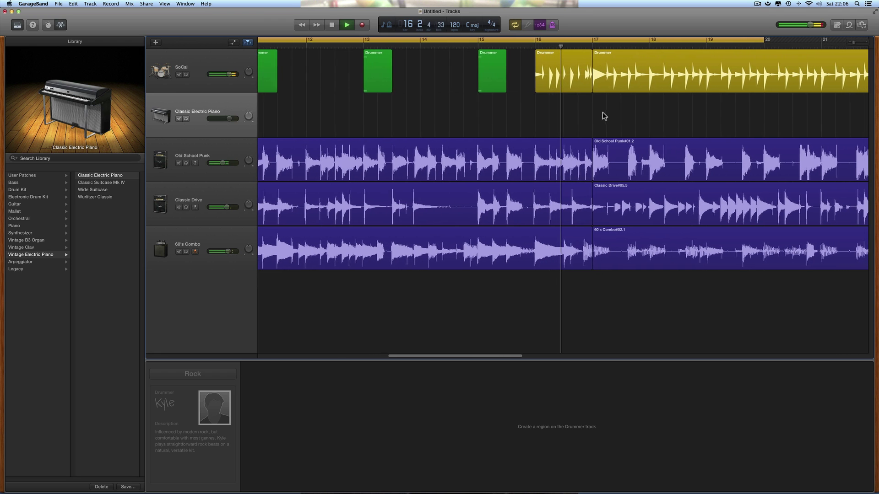
{"action": "key", "text": "space"}
- Create a new short Drummer region before bar 16 and loop bars 15–17
{"action": "left_click", "coordinate": [502, 72]}
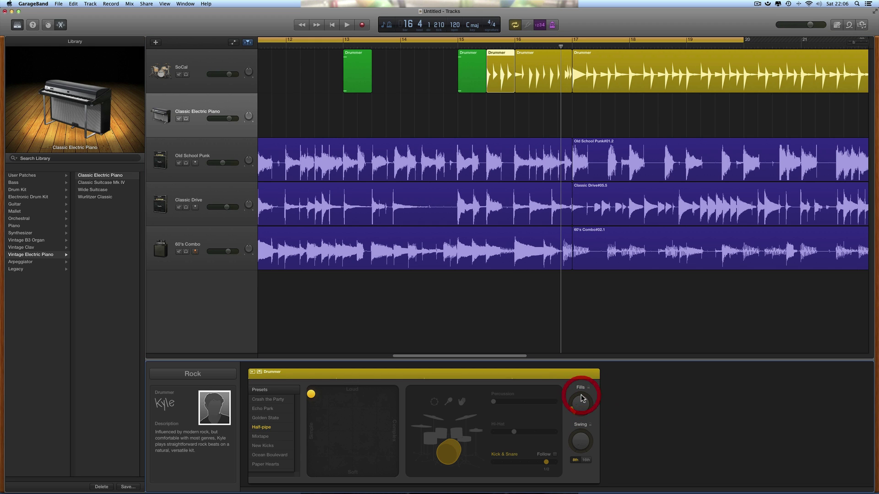
{"action": "left_click", "coordinate": [531, 73]}
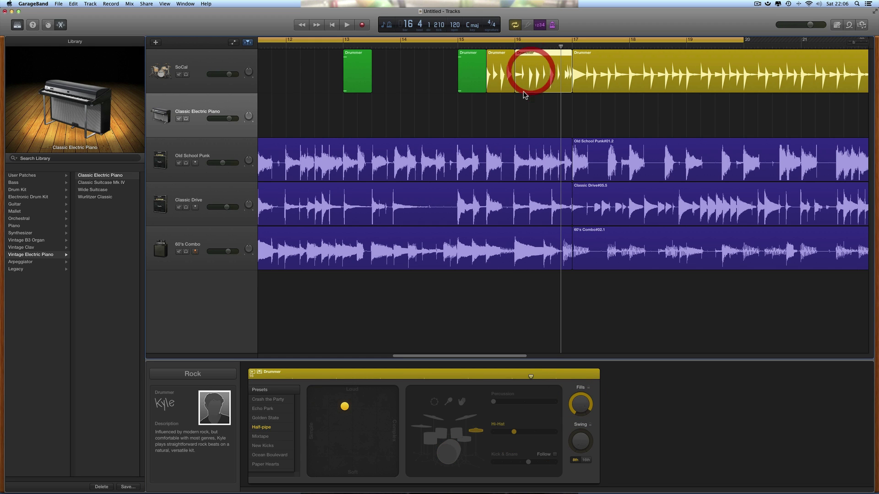
{"action": "left_click", "coordinate": [447, 41]}
{"action": "left_click_drag", "start_coordinate": [458, 41], "coordinate": [569, 40]}
{"action": "key", "text": "space"}
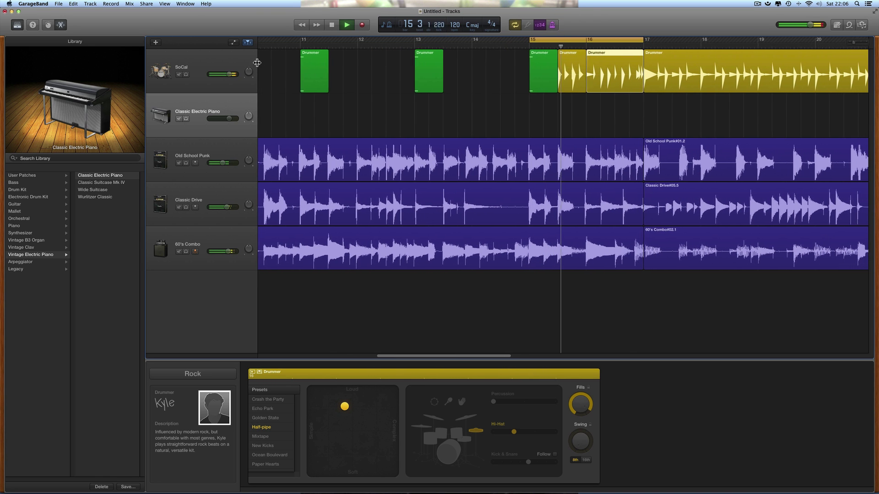
{"action": "left_click", "coordinate": [247, 43]}
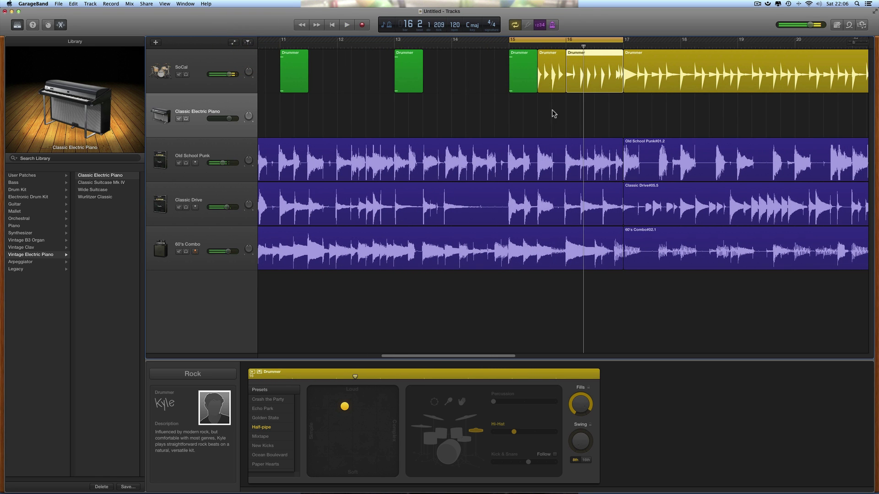
{"action": "left_click", "coordinate": [579, 403]}
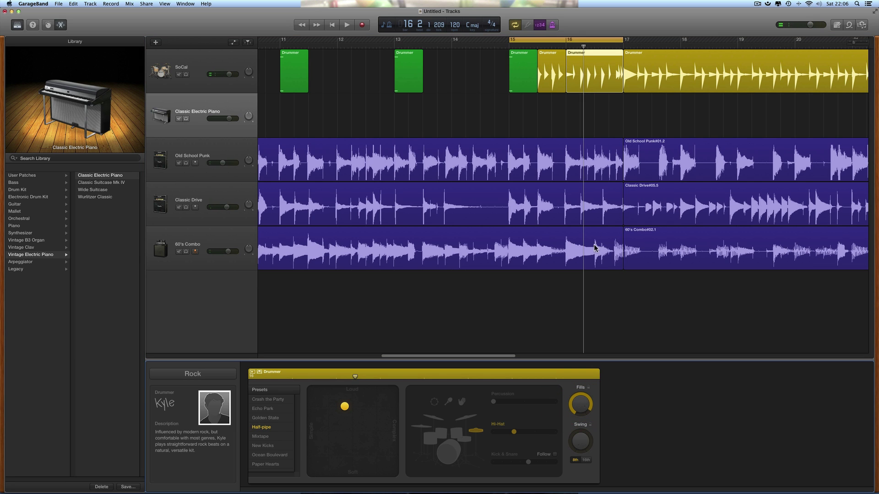
- Raise the short bar-15.5 region's Fills amount and audition the loop
{"action": "left_click", "coordinate": [548, 68]}
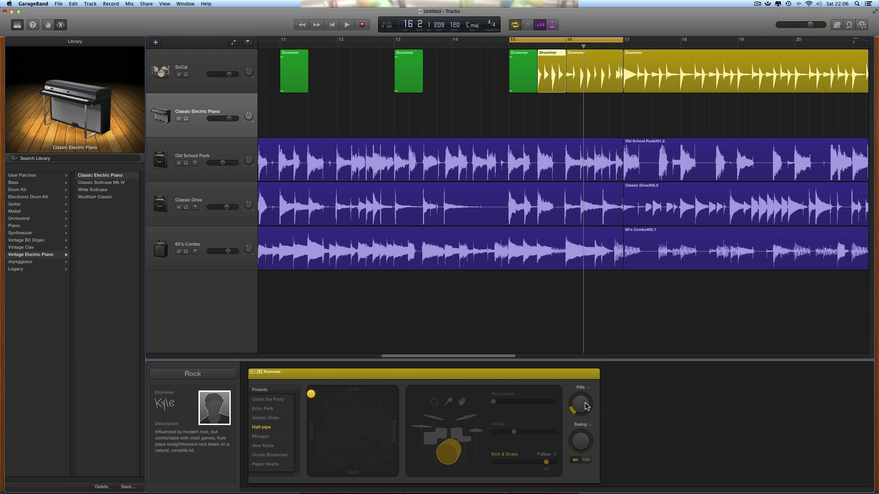
{"action": "key", "text": "space"}
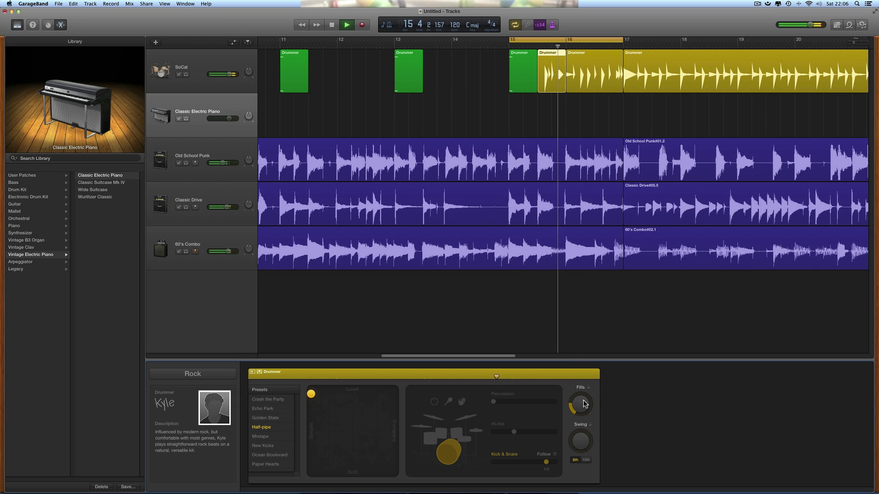
{"action": "key", "text": "space"}
{"action": "left_click", "coordinate": [583, 404]}
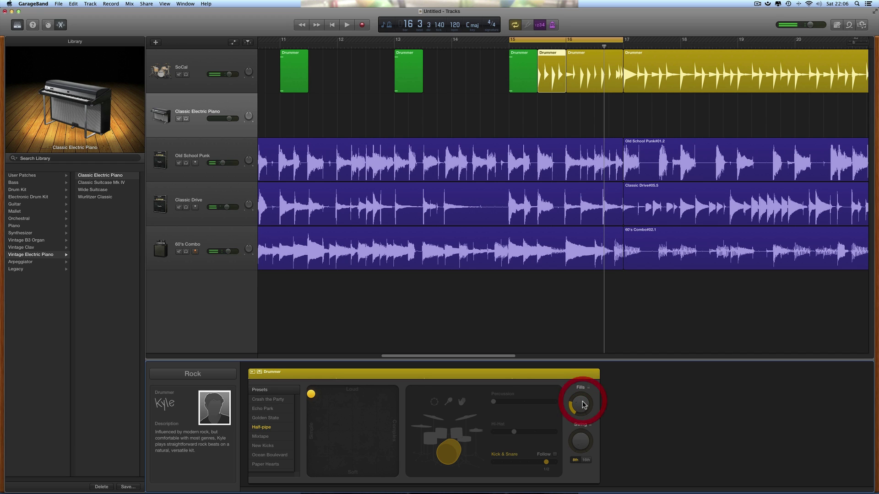
{"action": "key", "text": "space"}
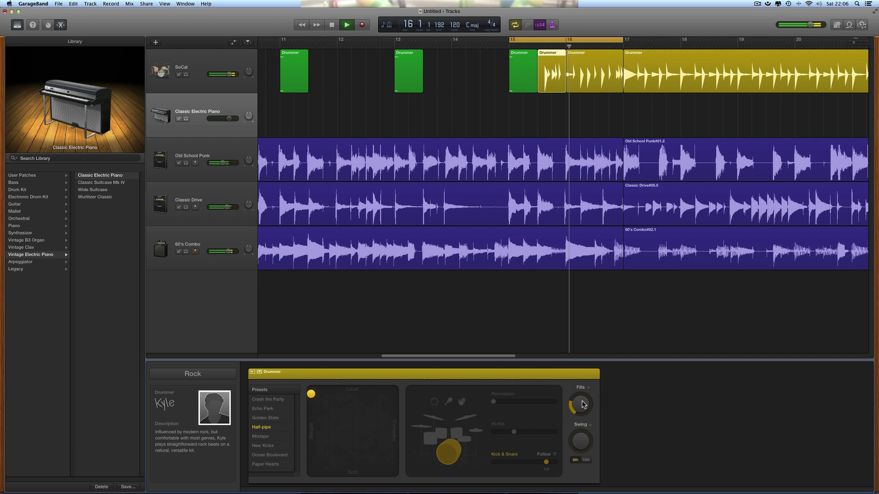
{"action": "key", "text": "space"}
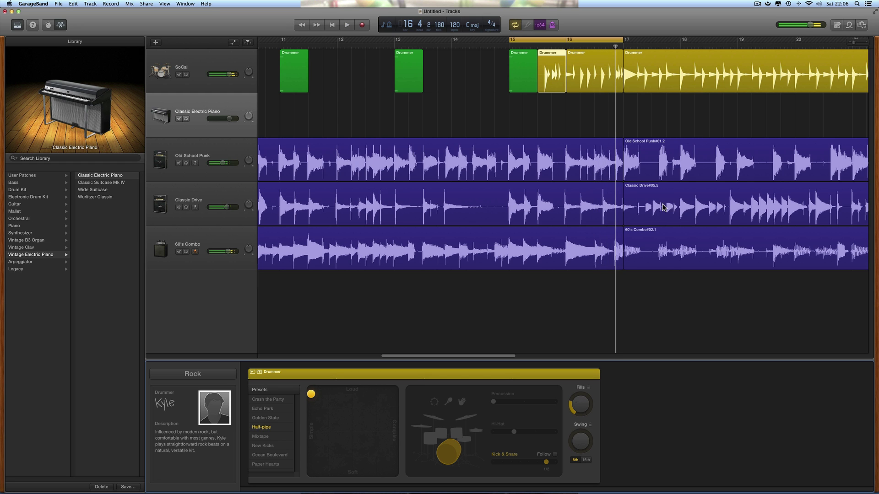
- Stretch the cycle from bar 1 to bar 25 and play the song from the start to bar 9
{"action": "left_click_drag", "start_coordinate": [852, 46], "coordinate": [849, 46]}
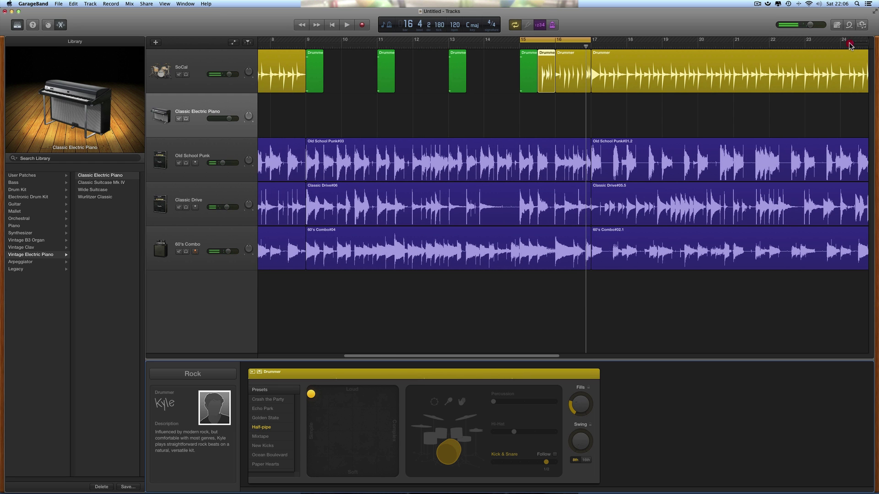
{"action": "scroll", "coordinate": [481, 88], "scroll_direction": "left", "scroll_amount": 5}
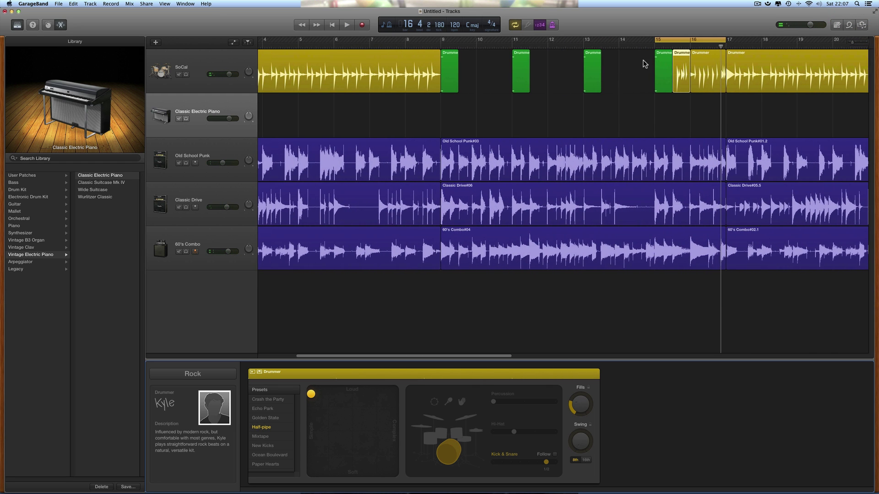
{"action": "left_click_drag", "start_coordinate": [853, 45], "coordinate": [849, 45]}
{"action": "left_click_drag", "start_coordinate": [641, 42], "coordinate": [263, 59]}
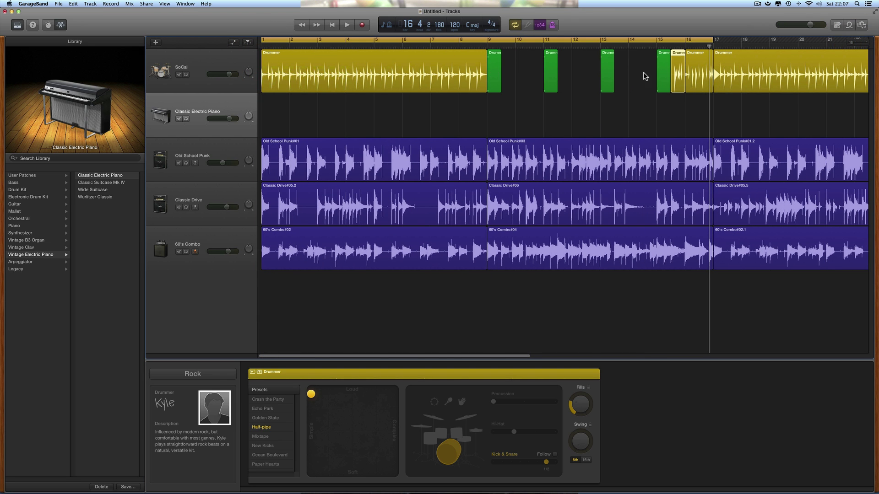
{"action": "left_click_drag", "start_coordinate": [852, 45], "coordinate": [853, 44]}
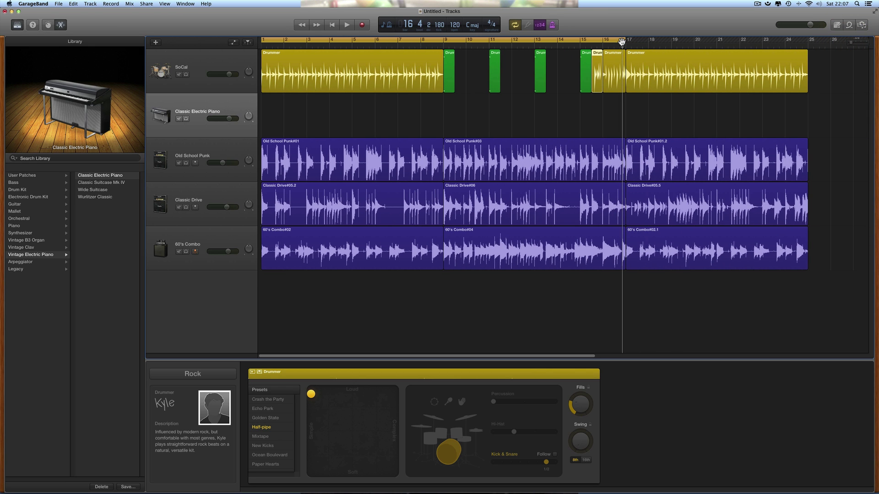
{"action": "left_click_drag", "start_coordinate": [623, 41], "coordinate": [806, 57]}
{"action": "key", "text": "space"}
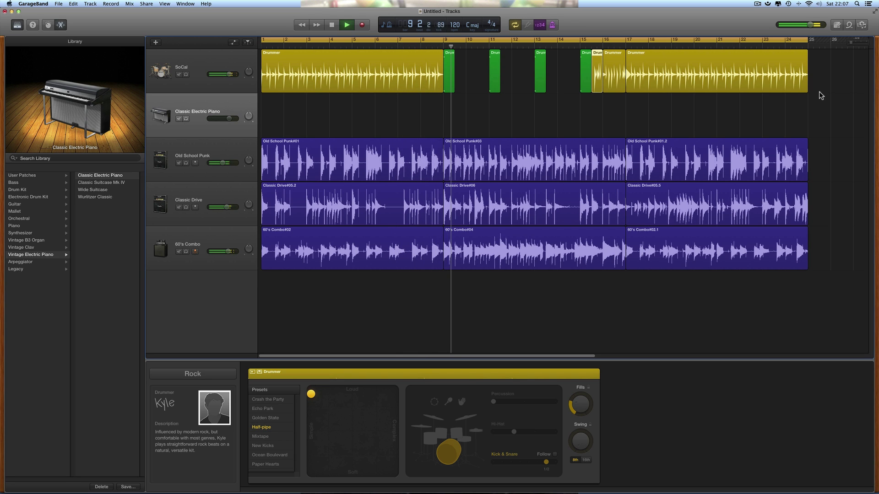
{"action": "key", "text": "space"}
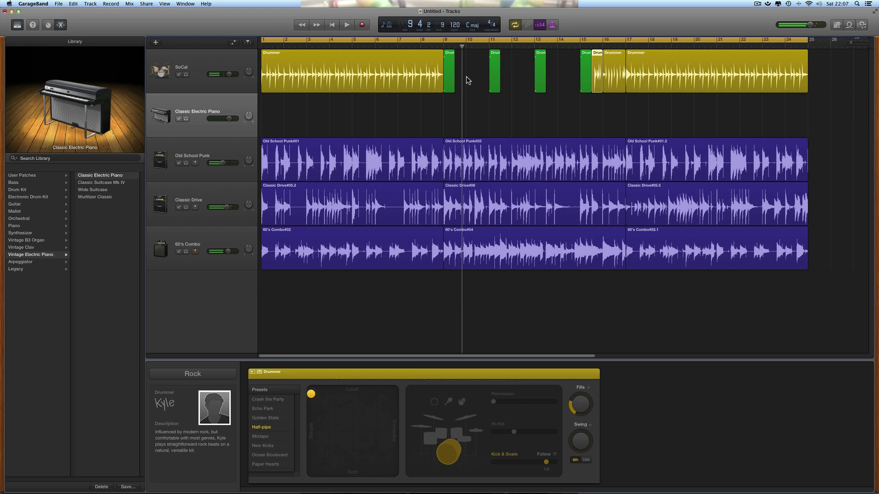
- Show Smart Controls for the SoCal drum track and play from bar 8
{"action": "left_click", "coordinate": [246, 70]}
{"action": "left_click", "coordinate": [49, 25]}
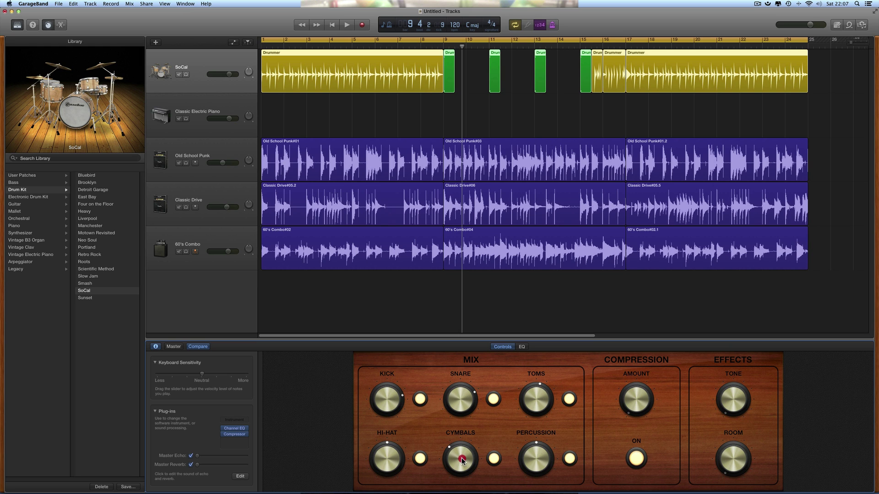
{"action": "key", "text": "space"}
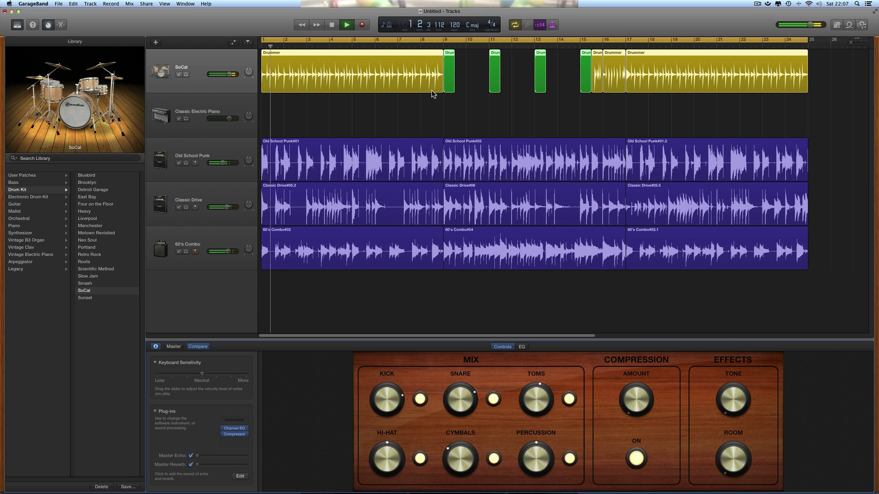
{"action": "left_click", "coordinate": [420, 47]}
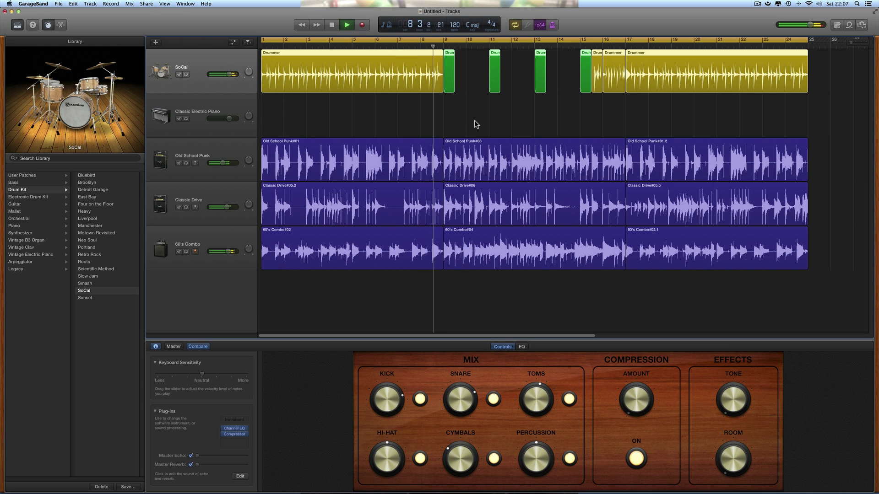
- Adjust the Cymbals, Kick, Toms and Hi-Hat levels during playback
{"action": "left_click", "coordinate": [458, 464]}
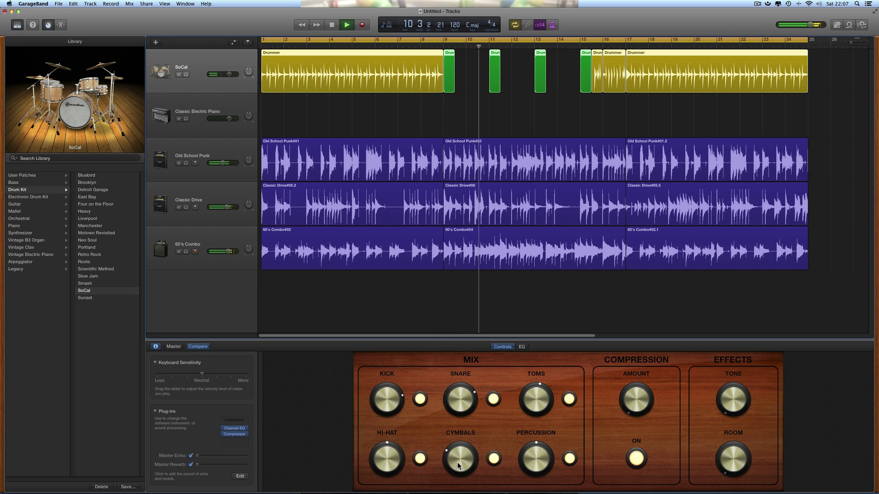
{"action": "left_click", "coordinate": [397, 407]}
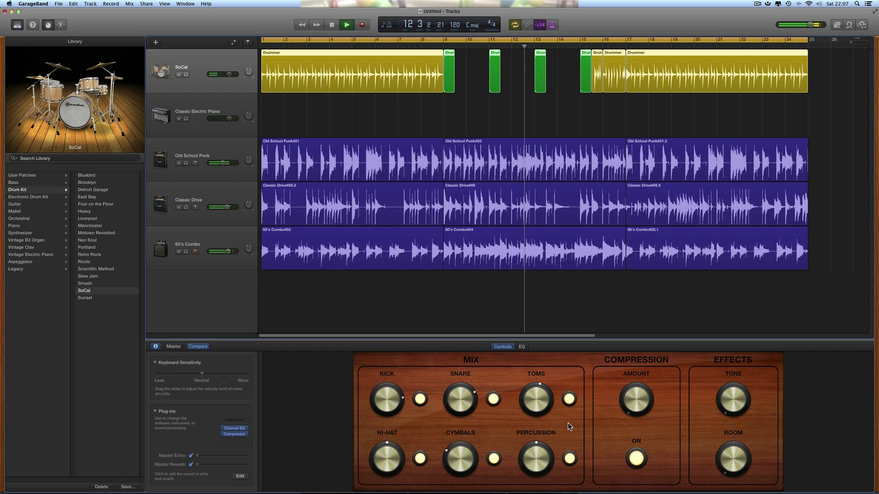
{"action": "left_click", "coordinate": [543, 401]}
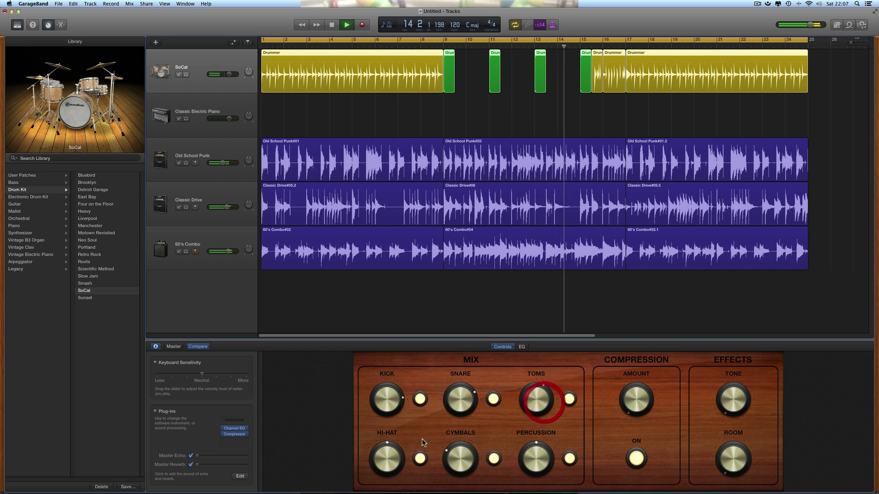
{"action": "left_click", "coordinate": [382, 454]}
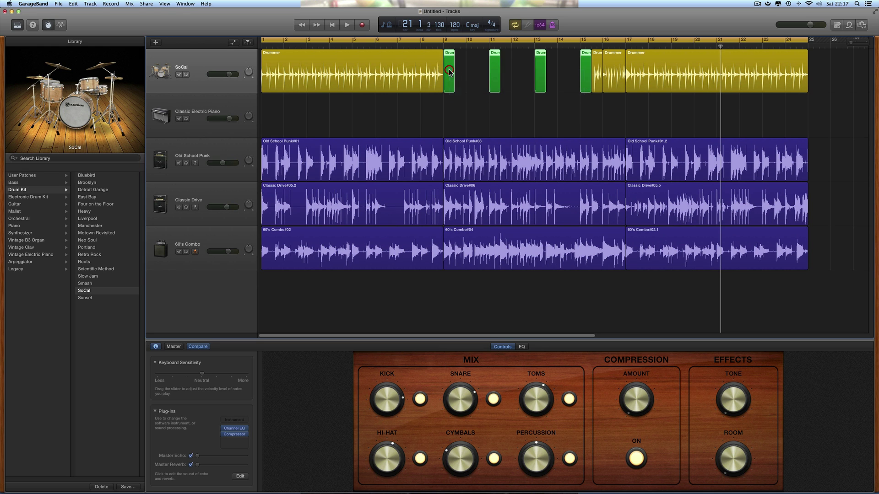
- Move the bar-9 Drummer region to bar 25, then lengthen the drummer region back to start at bar 9
{"action": "scroll", "coordinate": [457, 76], "scroll_direction": "right", "scroll_amount": 3}
{"action": "left_click_drag", "start_coordinate": [425, 56], "coordinate": [835, 66]}
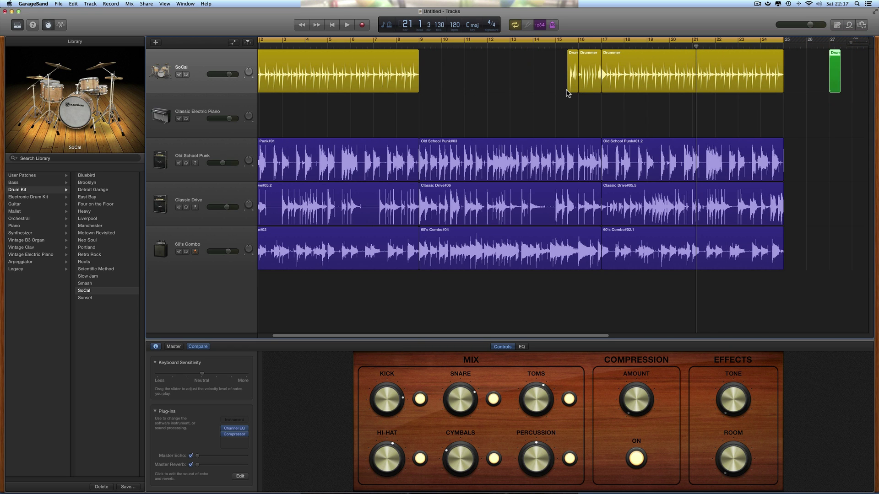
{"action": "left_click_drag", "start_coordinate": [569, 90], "coordinate": [420, 89]}
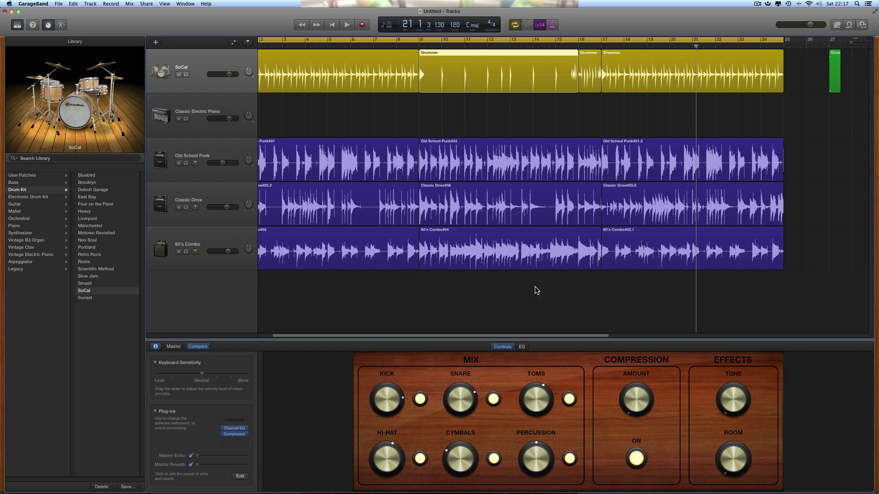
- For the bars 9–15 Drummer region, add hi-hat, set Fills to zero, and turn looping off
{"action": "left_click", "coordinate": [63, 26]}
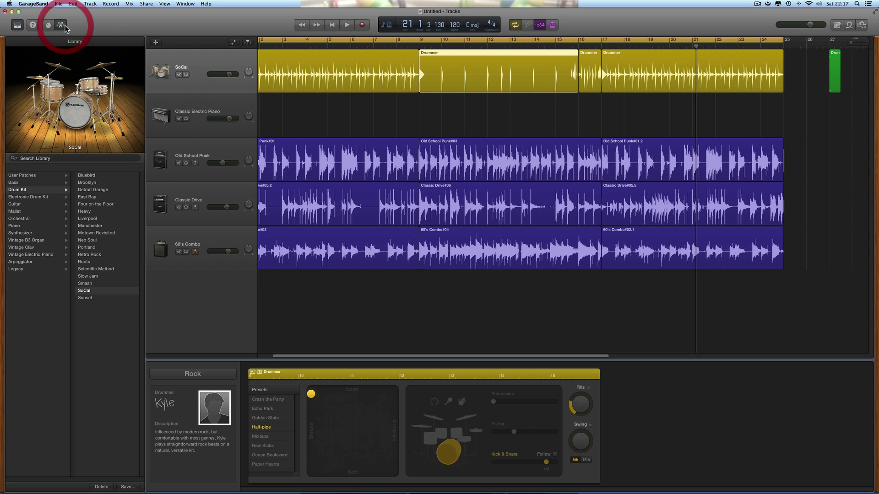
{"action": "left_click", "coordinate": [496, 127]}
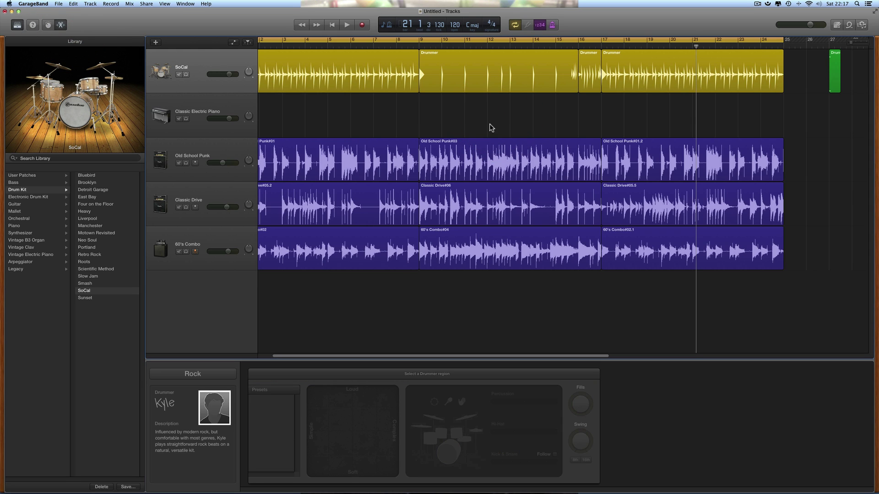
{"action": "left_click", "coordinate": [509, 77]}
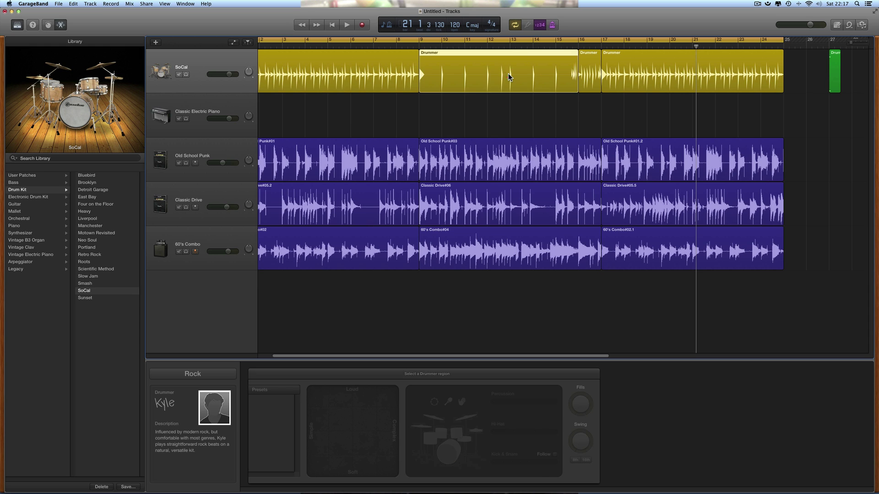
{"action": "left_click", "coordinate": [599, 66]}
{"action": "left_click", "coordinate": [624, 64]}
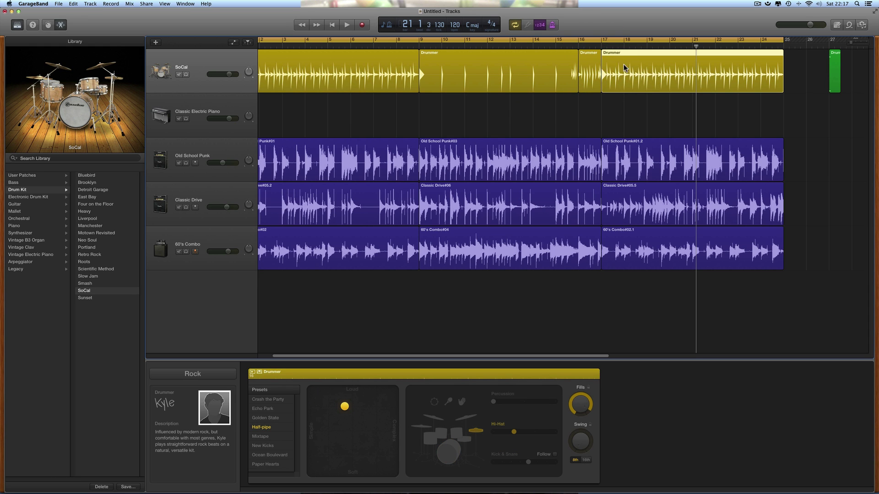
{"action": "left_click", "coordinate": [570, 71]}
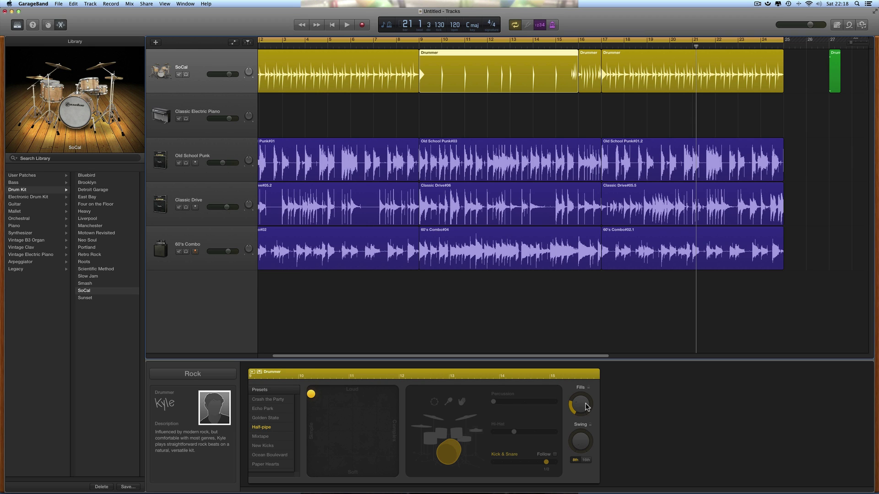
{"action": "left_click", "coordinate": [476, 431]}
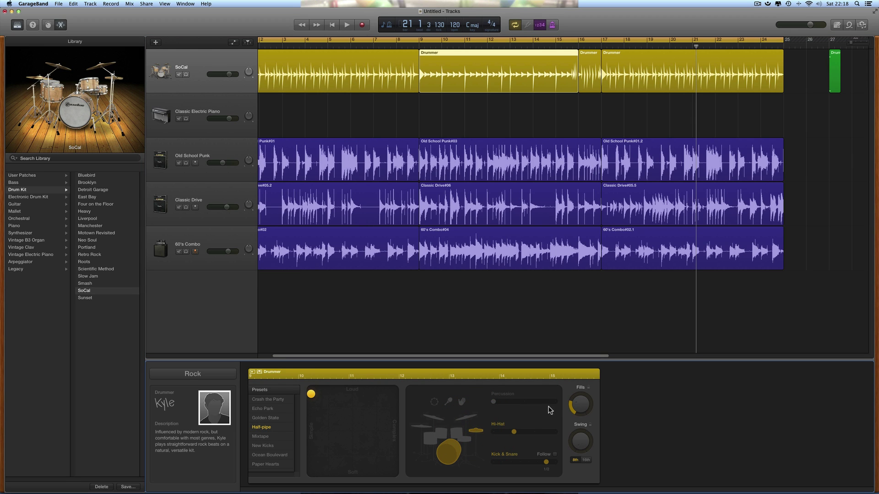
{"action": "left_click_drag", "start_coordinate": [581, 405], "coordinate": [587, 428]}
{"action": "left_click", "coordinate": [418, 41]}
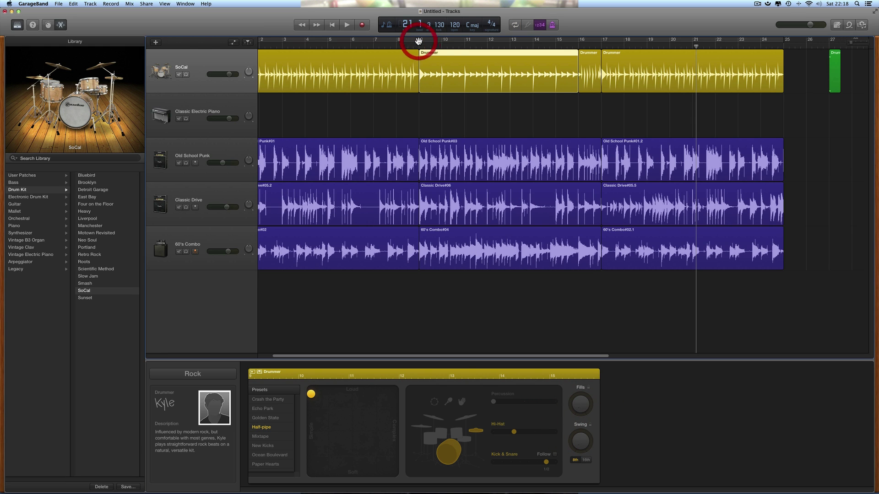
- Loop bars 9–16, play the groove, and slightly simplify the kick and snare part
{"action": "left_click_drag", "start_coordinate": [420, 42], "coordinate": [570, 46]}
{"action": "key", "text": "space"}
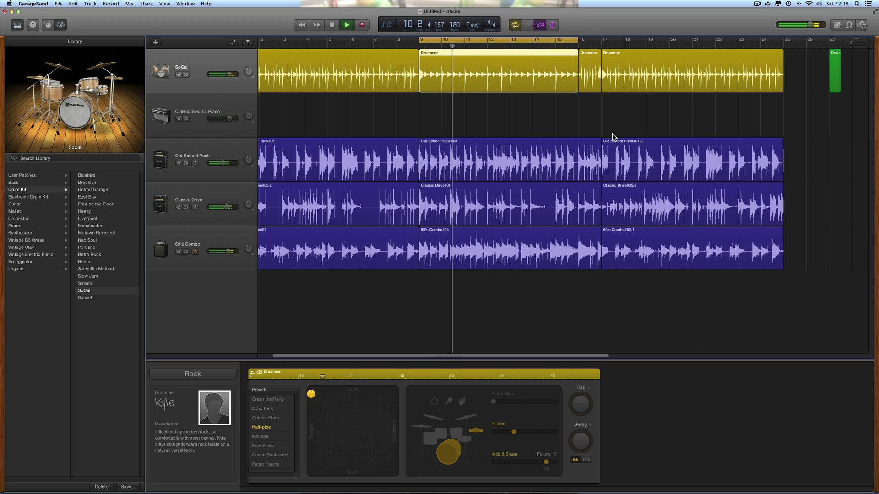
{"action": "key", "text": "space"}
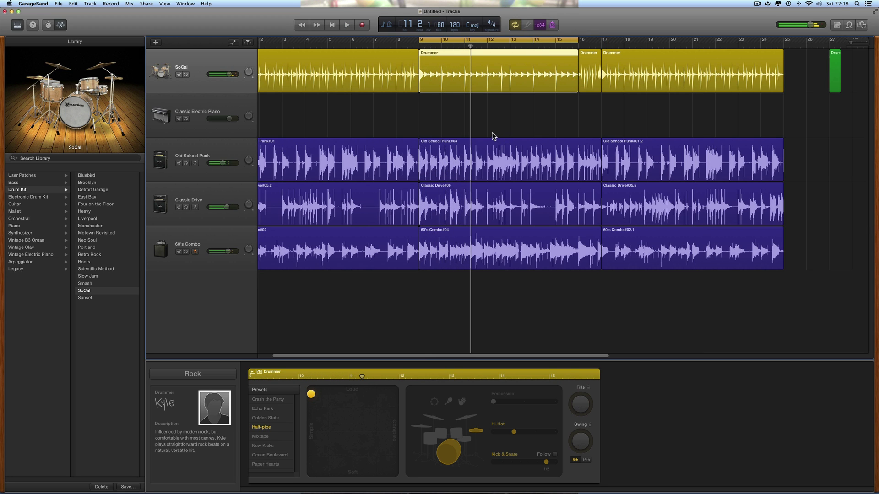
{"action": "left_click_drag", "start_coordinate": [546, 463], "coordinate": [543, 463]}
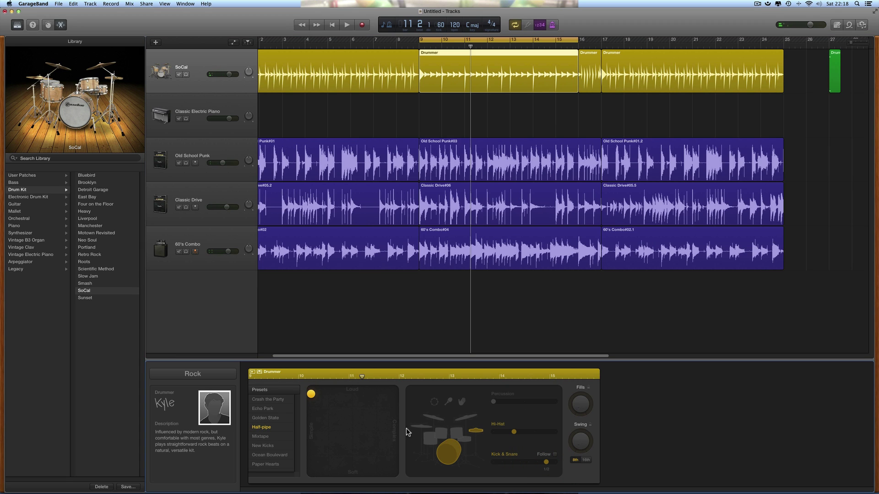
{"action": "left_click_drag", "start_coordinate": [315, 399], "coordinate": [314, 399]}
- Select the bar-9 Drummer region, return the playhead to bar 9, and target the Classic Electric Piano track
{"action": "left_click", "coordinate": [211, 100]}
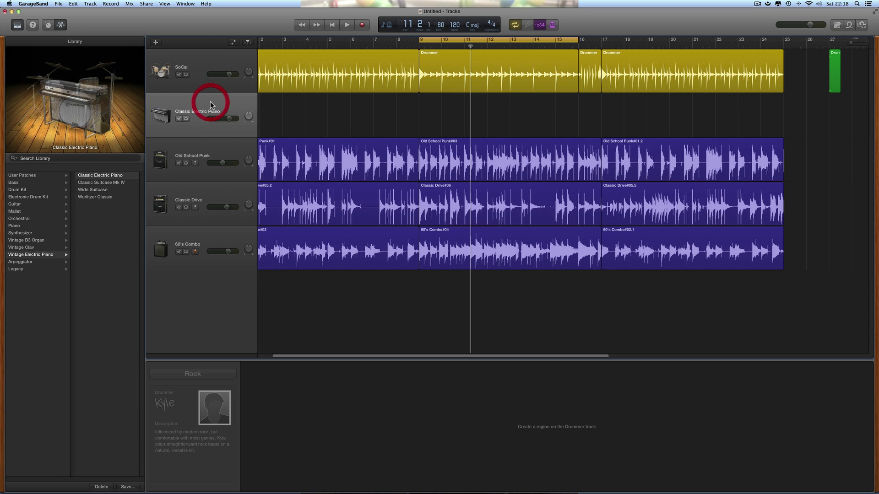
{"action": "left_click", "coordinate": [226, 53]}
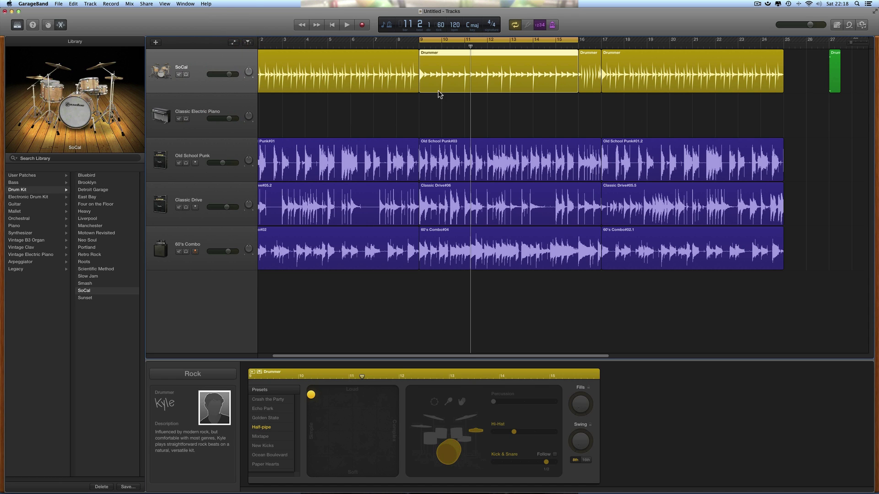
{"action": "left_click", "coordinate": [484, 64]}
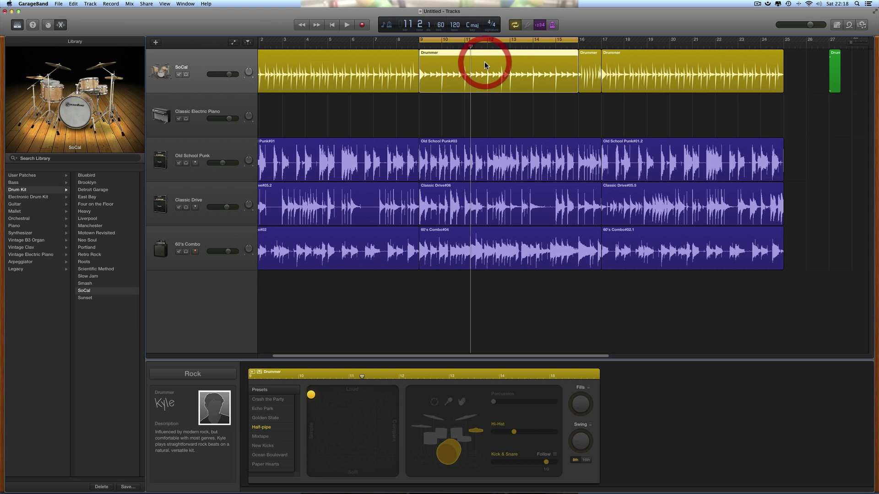
{"action": "left_click", "coordinate": [484, 108]}
{"action": "left_click", "coordinate": [482, 70]}
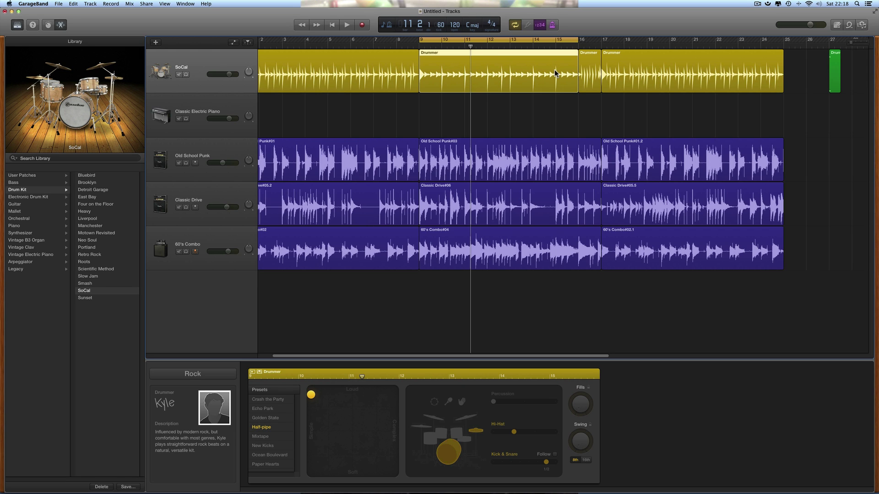
{"action": "left_click", "coordinate": [463, 58]}
{"action": "left_click_drag", "start_coordinate": [468, 51], "coordinate": [419, 46]}
{"action": "left_click", "coordinate": [235, 103]}
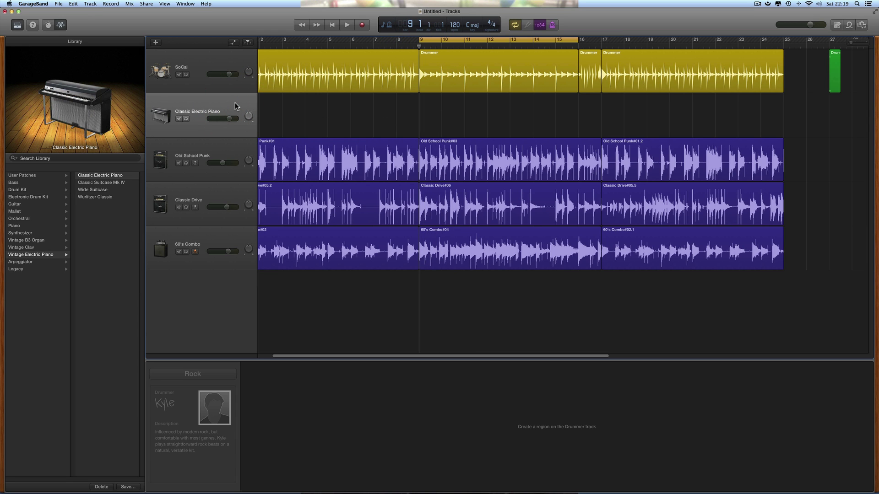
- Paste a green MIDI copy of the Drummer region onto the piano track and trim the yellow original's start
{"action": "key", "text": "super+v"}
{"action": "left_click", "coordinate": [437, 113]}
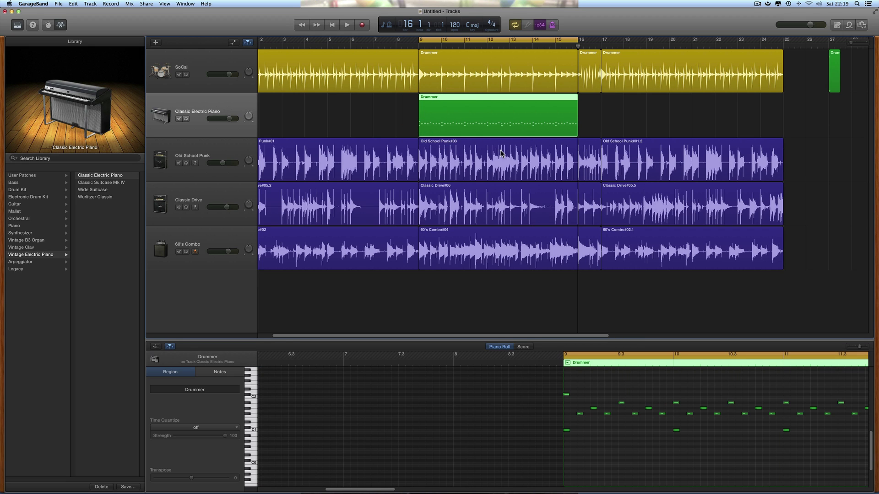
{"action": "left_click", "coordinate": [468, 76]}
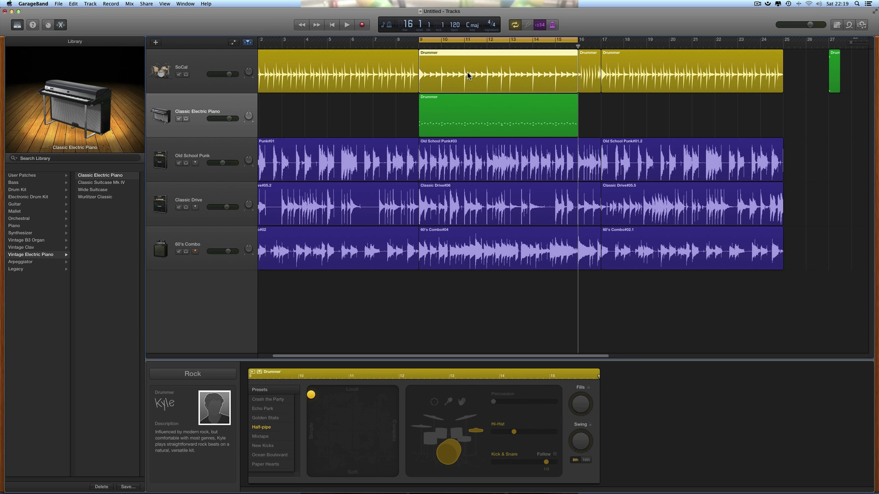
{"action": "left_click_drag", "start_coordinate": [418, 91], "coordinate": [565, 90]}
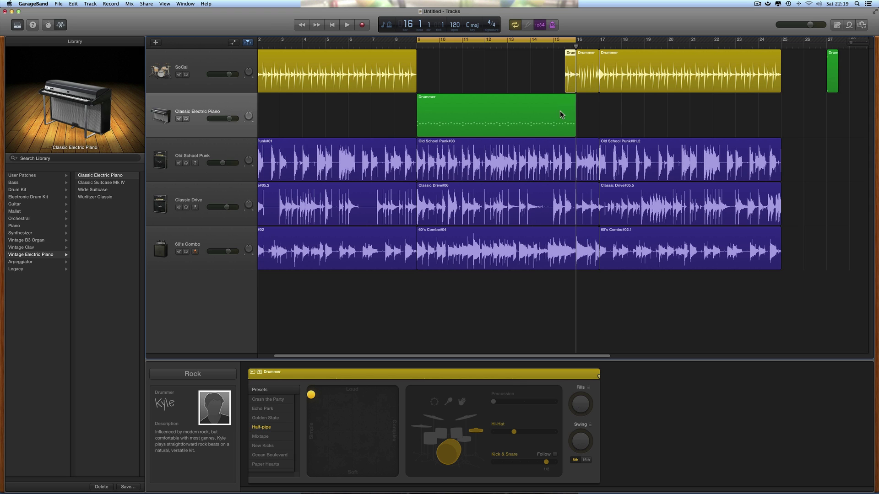
{"action": "left_click_drag", "start_coordinate": [573, 132], "coordinate": [564, 131]}
- Move the green MIDI copy up onto the SoCal drum track
{"action": "left_click", "coordinate": [572, 72]}
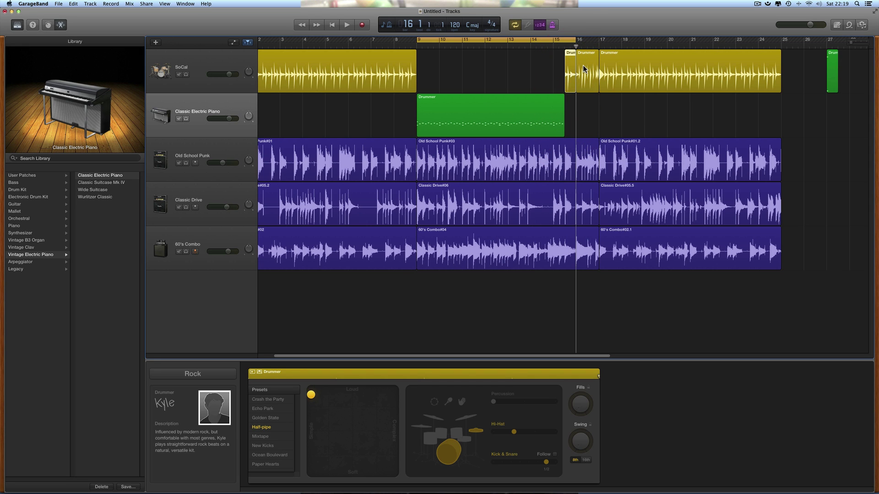
{"action": "left_click", "coordinate": [584, 68]}
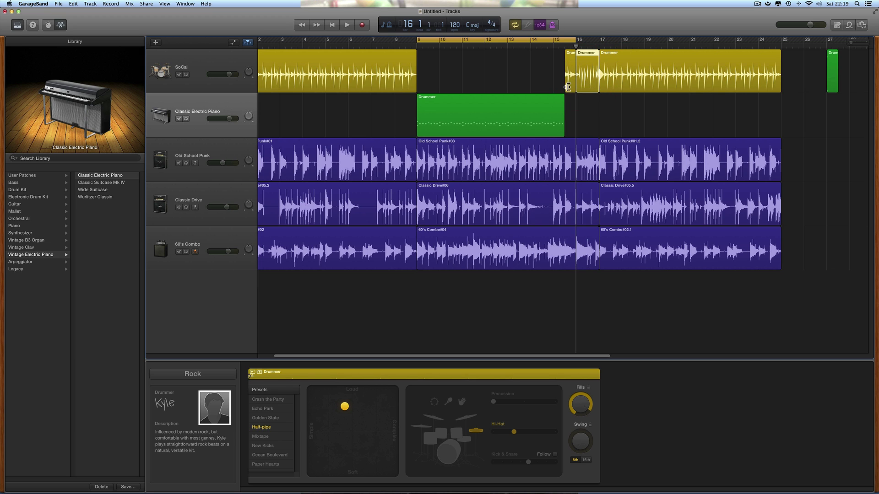
{"action": "left_click_drag", "start_coordinate": [563, 132], "coordinate": [565, 133]}
{"action": "left_click_drag", "start_coordinate": [499, 98], "coordinate": [499, 84]}
- Show the green region's notes from bar 9 in the Piano Roll and check their velocities
{"action": "left_click", "coordinate": [456, 56]}
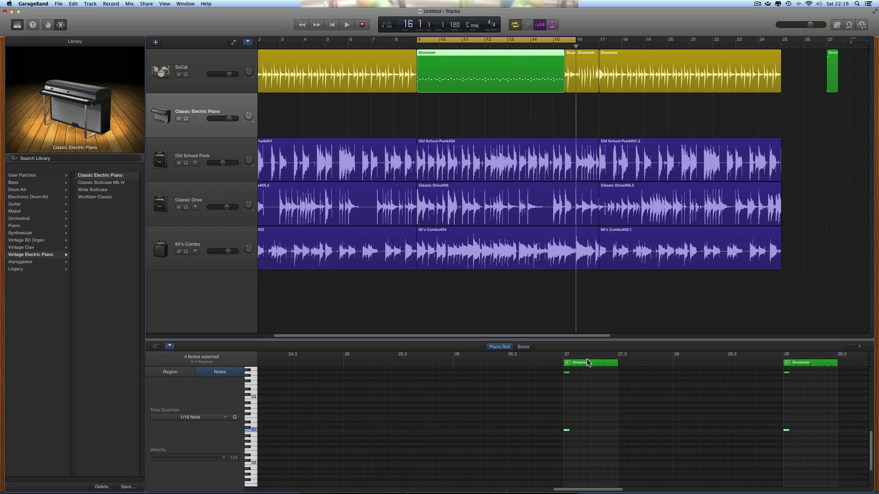
{"action": "scroll", "coordinate": [586, 361], "scroll_direction": "right", "scroll_amount": 5}
{"action": "scroll", "coordinate": [588, 362], "scroll_direction": "right", "scroll_amount": 1}
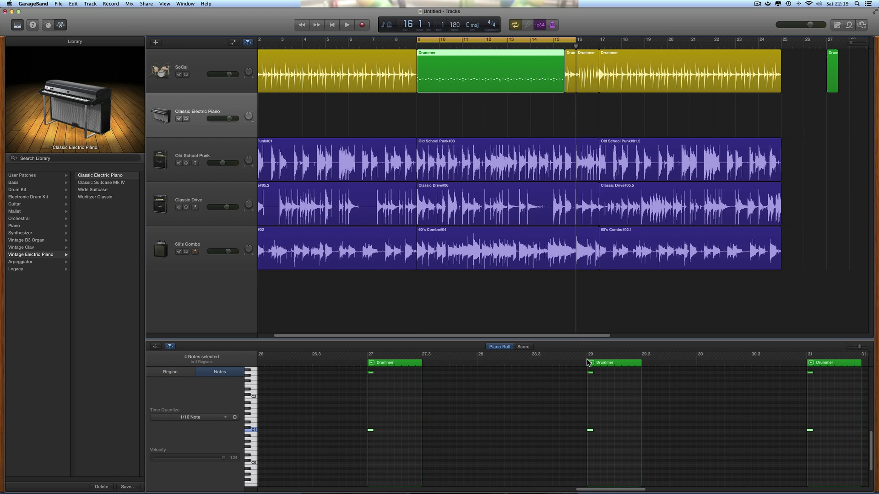
{"action": "left_click", "coordinate": [453, 45]}
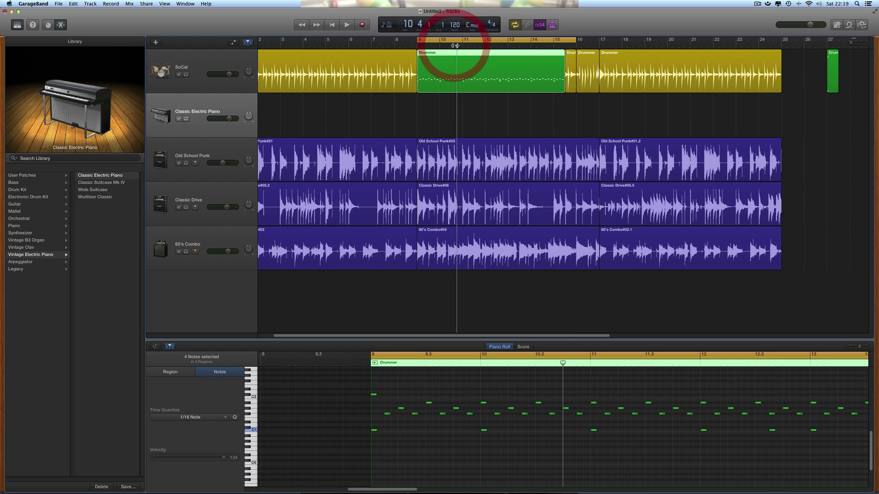
{"action": "left_click", "coordinate": [373, 395]}
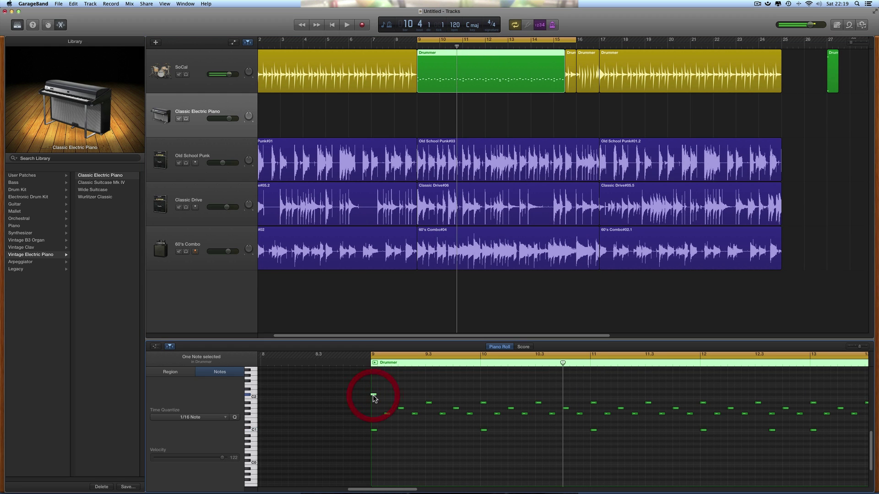
{"action": "left_click", "coordinate": [374, 430]}
{"action": "left_click", "coordinate": [387, 413]}
{"action": "left_click", "coordinate": [401, 408]}
{"action": "left_click", "coordinate": [414, 414]}
{"action": "left_click", "coordinate": [429, 404]}
- Delete the C1 note near bar 11, add C1 and C2 notes, and quantize the bar-9 C2 to 1/16
{"action": "left_click", "coordinate": [484, 431]}
{"action": "key", "text": "Delete"}
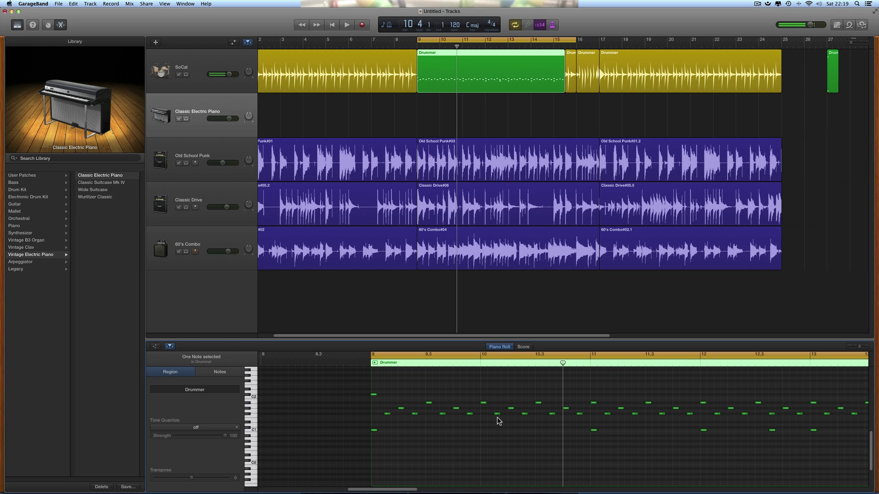
{"action": "left_click", "coordinate": [593, 430], "text": "super"}
{"action": "left_click", "coordinate": [593, 431]}
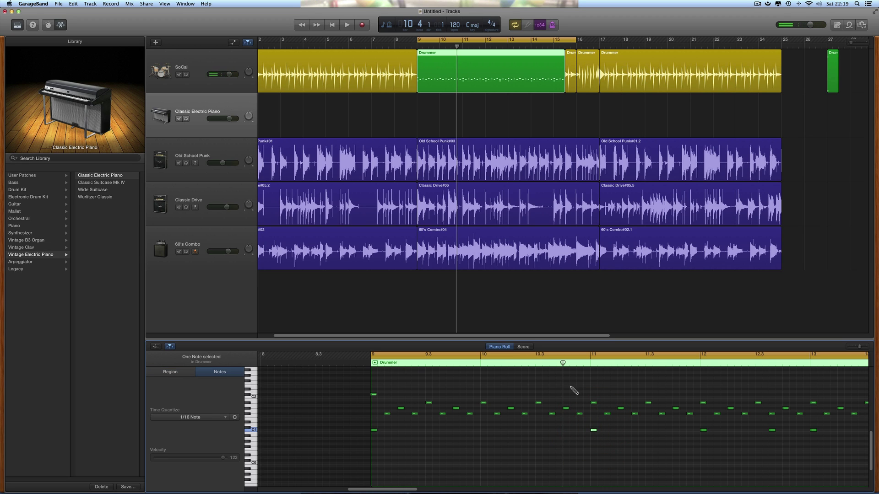
{"action": "left_click", "coordinate": [594, 395]}
{"action": "left_click", "coordinate": [373, 395]}
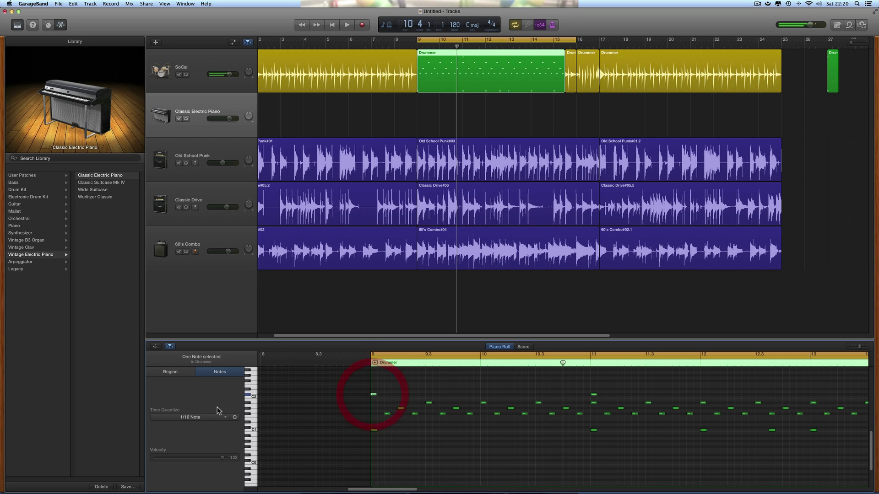
{"action": "left_click", "coordinate": [235, 418]}
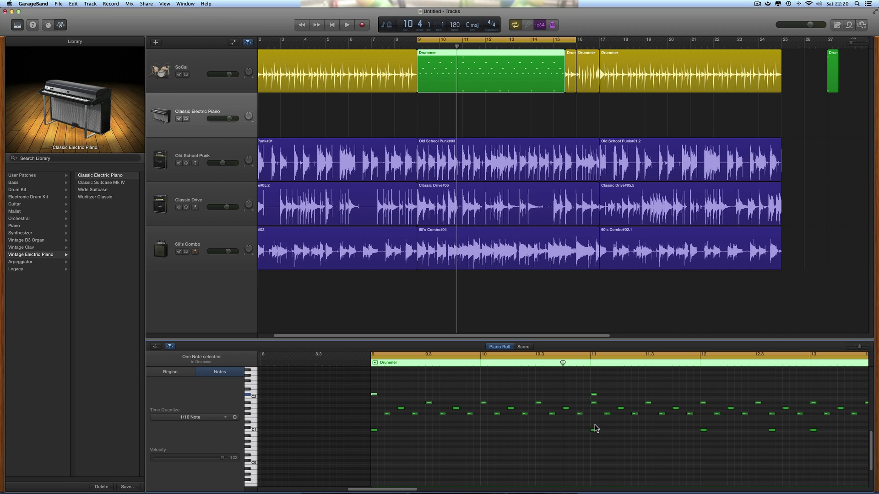
- Play from bar 9 with the note editor no longer following playback, then stop
{"action": "key", "text": "space"}
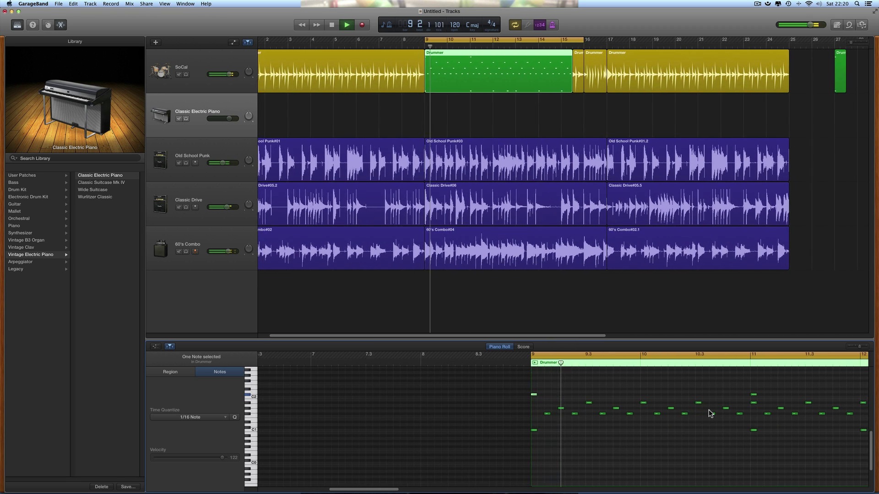
{"action": "left_click", "coordinate": [169, 347]}
{"action": "scroll", "coordinate": [593, 426], "scroll_direction": "right", "scroll_amount": 5}
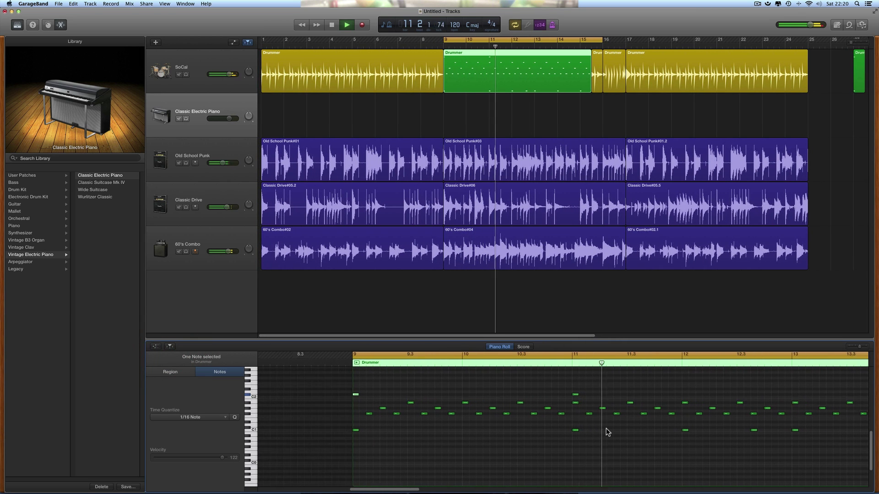
{"action": "key", "text": "space"}
- Move the bar 12 C1 note later, add a C2 hit at bar 13, and remove the stray note
{"action": "left_click_drag", "start_coordinate": [587, 434], "coordinate": [696, 430]}
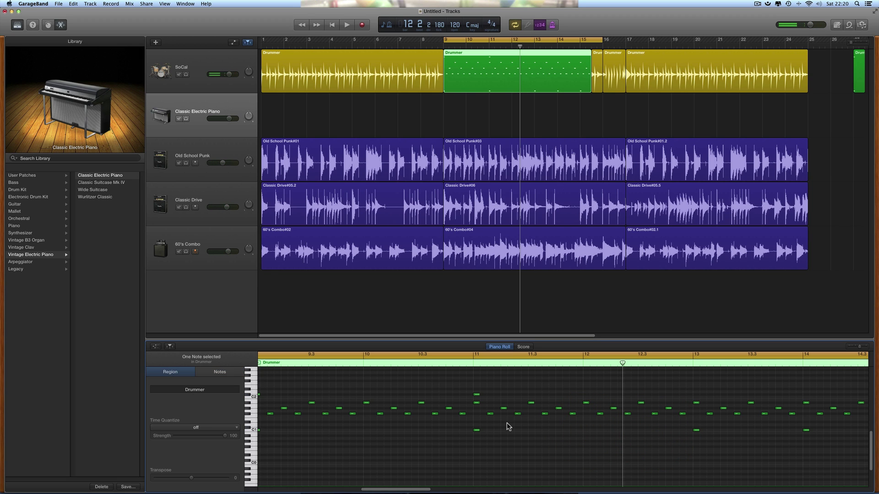
{"action": "left_click", "coordinate": [696, 395]}
{"action": "scroll", "coordinate": [718, 429], "scroll_direction": "right", "scroll_amount": 5}
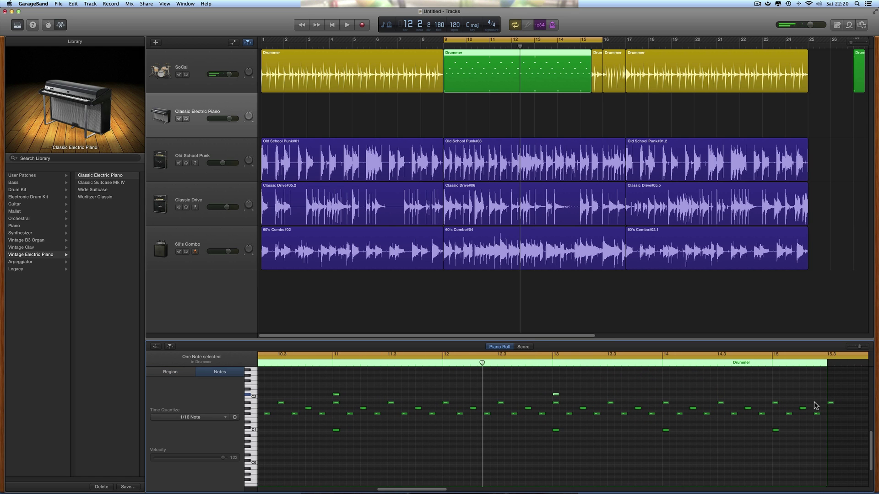
{"action": "left_click", "coordinate": [831, 405]}
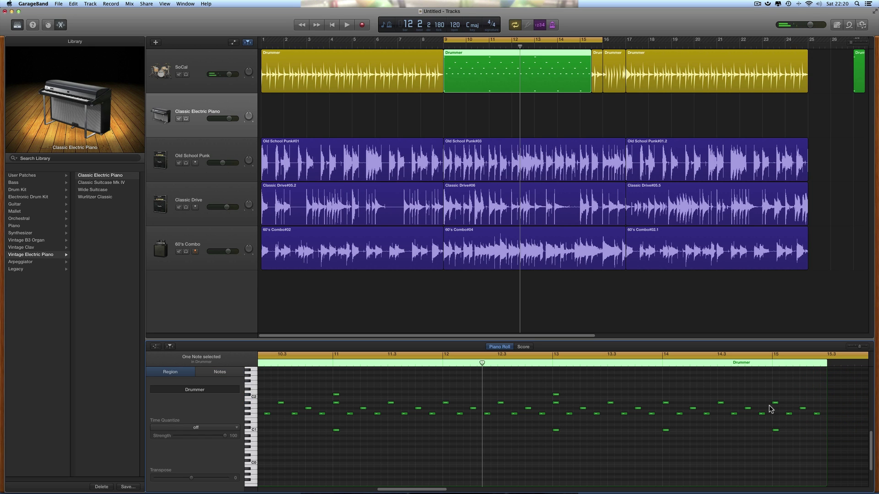
- Delete the bar 14 C1 note, add a C2 hit at bar 15, and audition the loop
{"action": "left_click", "coordinate": [667, 431]}
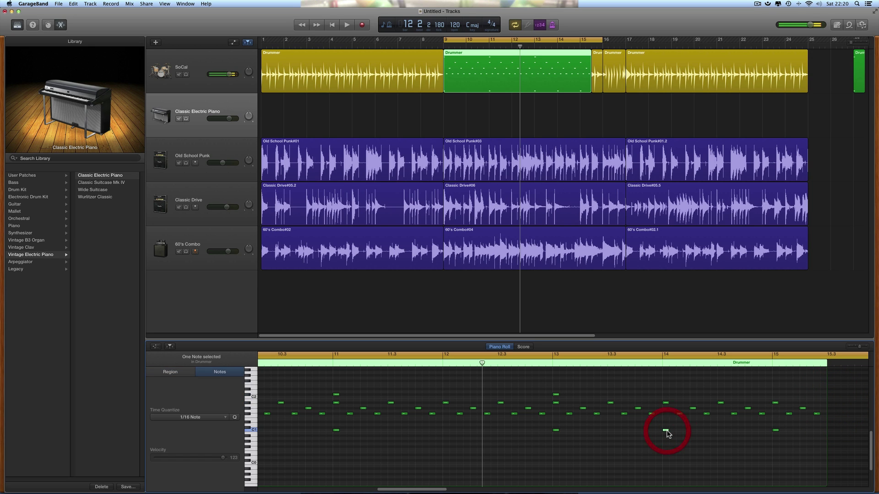
{"action": "left_click", "coordinate": [776, 431]}
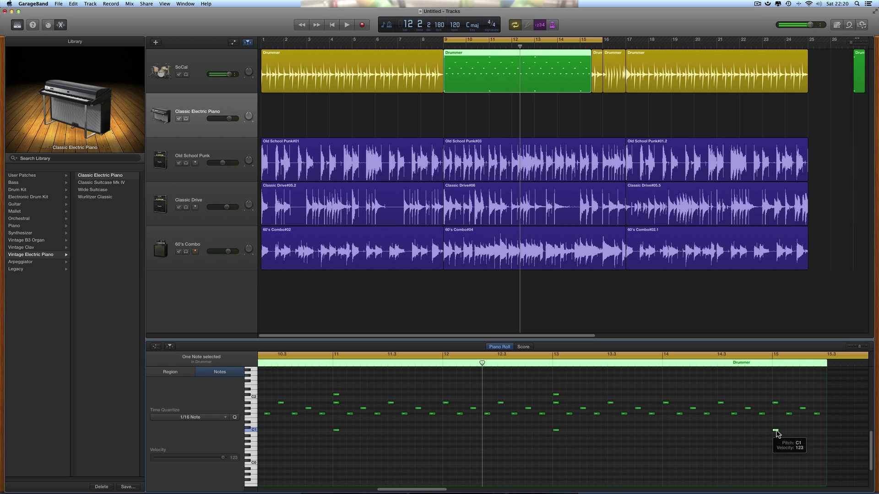
{"action": "left_click", "coordinate": [775, 397], "text": "super"}
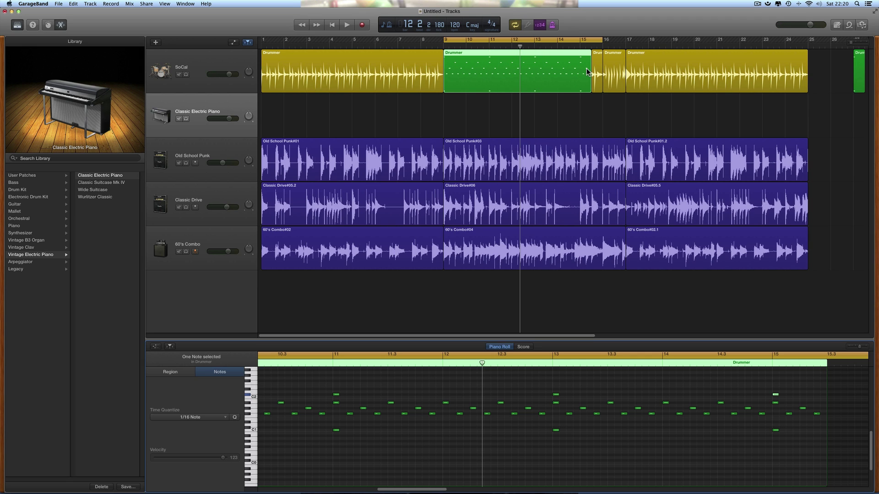
{"action": "key", "text": "space"}
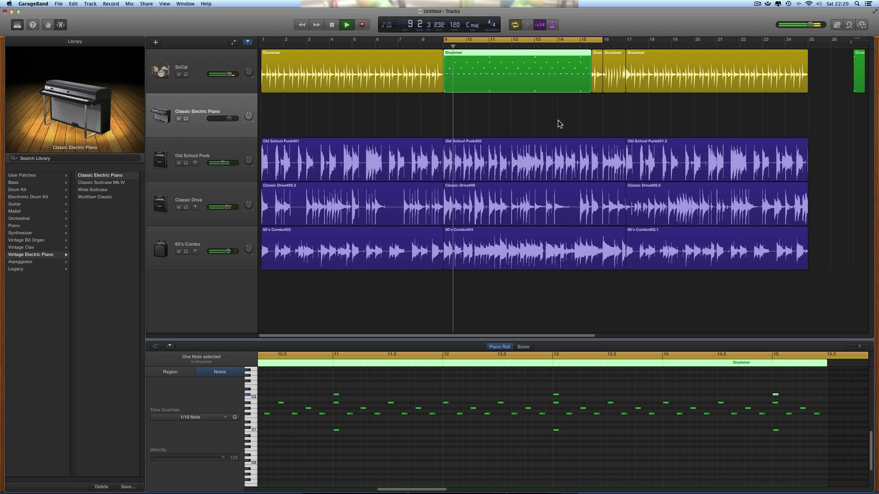
{"action": "scroll", "coordinate": [559, 123], "scroll_direction": "right", "scroll_amount": 2}
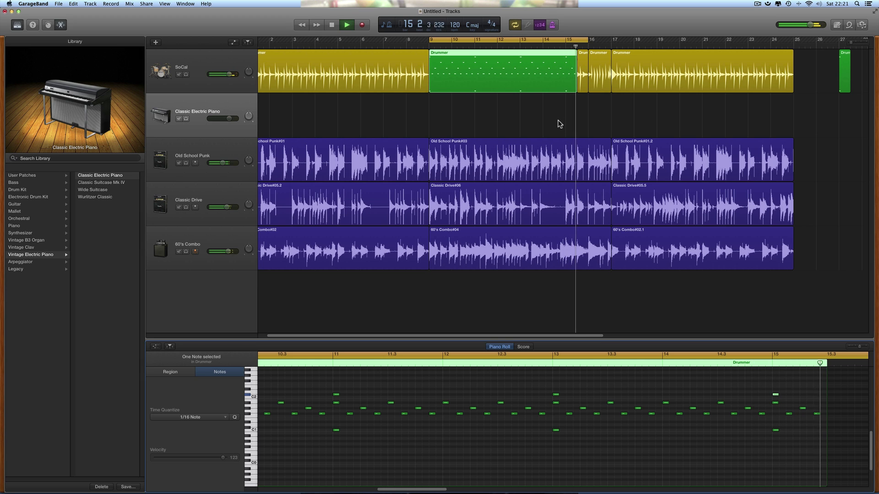
{"action": "key", "text": "space"}
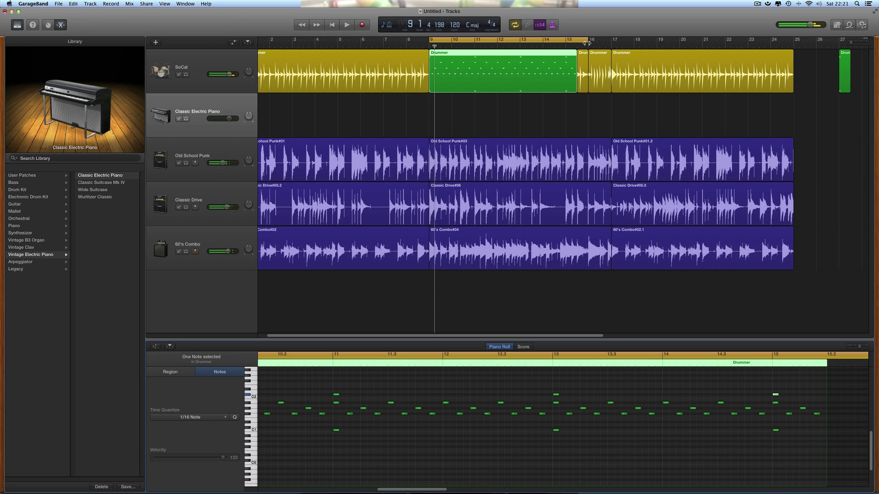
- Select the short Drum region and move it along the SoCal lane toward bar 26
{"action": "left_click", "coordinate": [581, 68]}
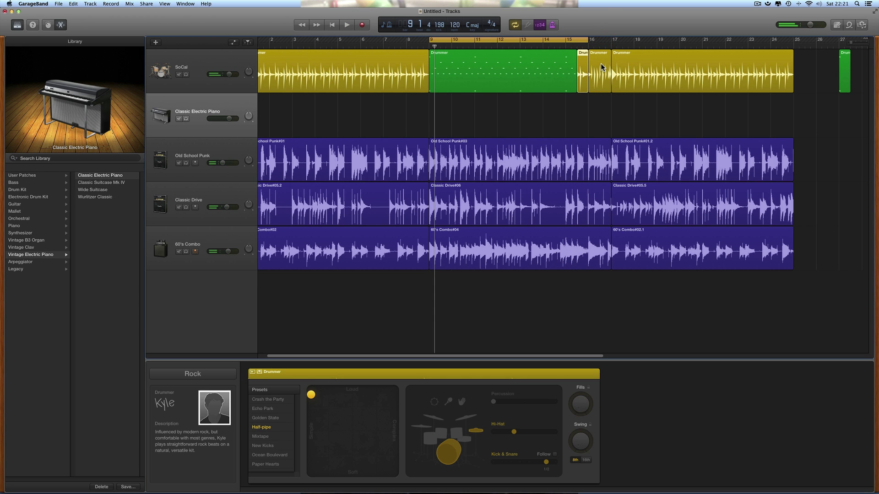
{"action": "left_click", "coordinate": [601, 65]}
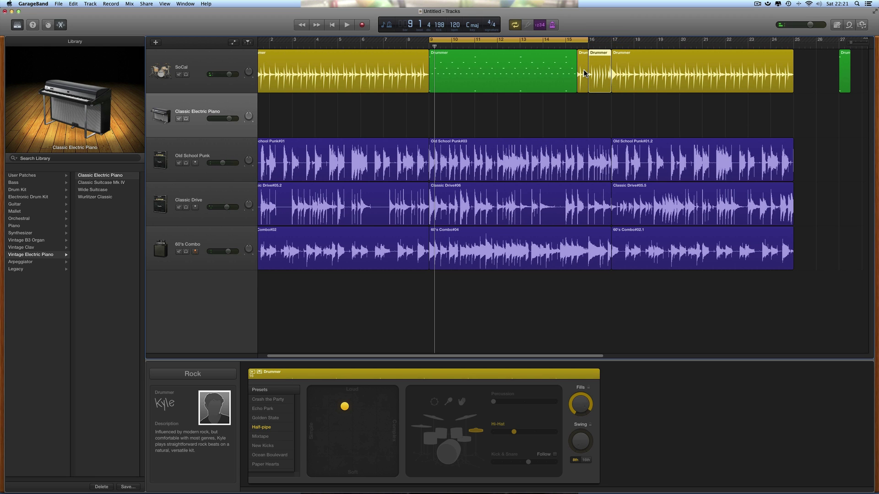
{"action": "left_click", "coordinate": [584, 72]}
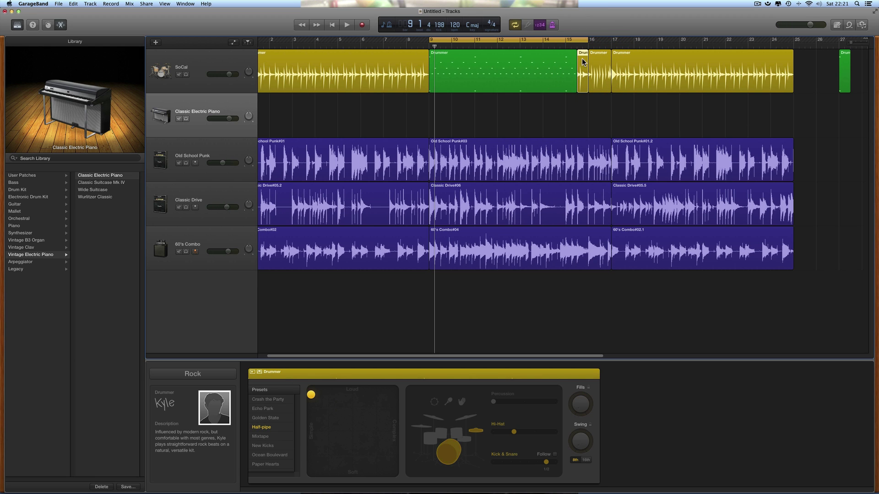
{"action": "left_click_drag", "start_coordinate": [582, 56], "coordinate": [797, 101]}
{"action": "left_click_drag", "start_coordinate": [583, 57], "coordinate": [822, 62]}
- Extend the green Drummer region, then trim its end back to about bar 15.3
{"action": "left_click_drag", "start_coordinate": [574, 90], "coordinate": [588, 91]}
{"action": "scroll", "coordinate": [670, 379], "scroll_direction": "right", "scroll_amount": 10}
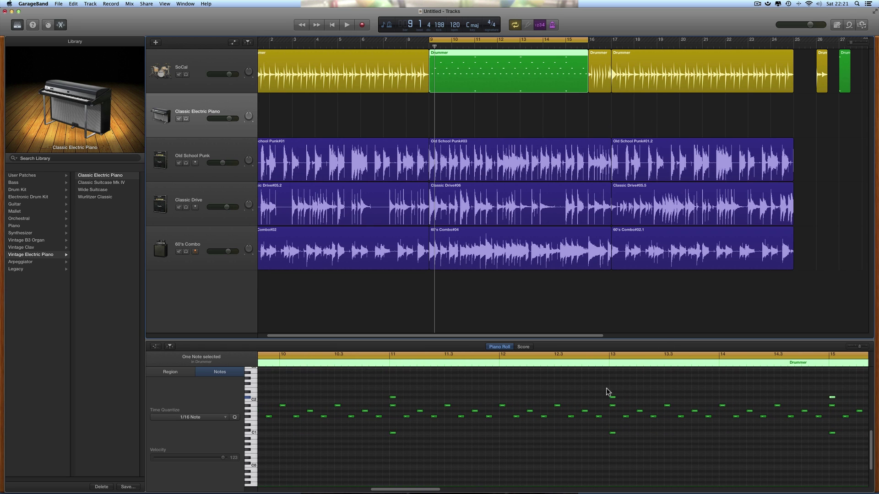
{"action": "scroll", "coordinate": [705, 440], "scroll_direction": "right", "scroll_amount": 3}
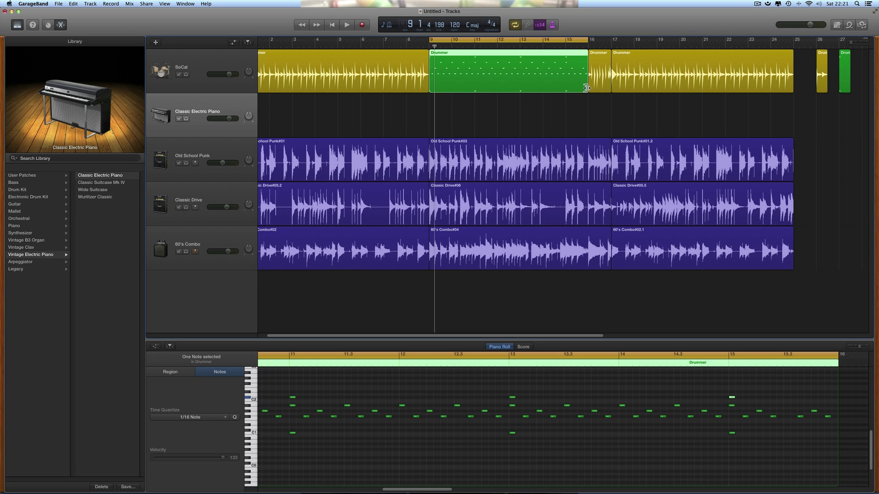
{"action": "left_click_drag", "start_coordinate": [585, 89], "coordinate": [576, 89]}
- Select the short drummer region, clear the bar 9–15 loop, and set a loop over bars 15–16
{"action": "left_click", "coordinate": [581, 72]}
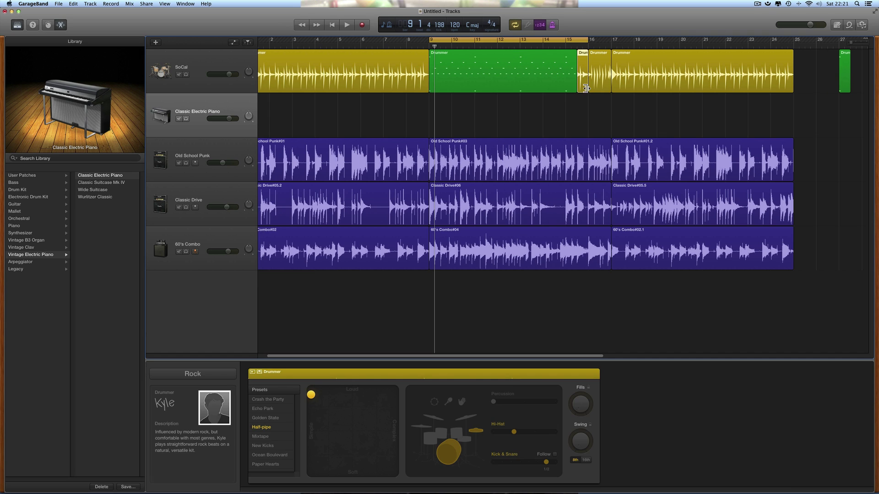
{"action": "left_click", "coordinate": [573, 42]}
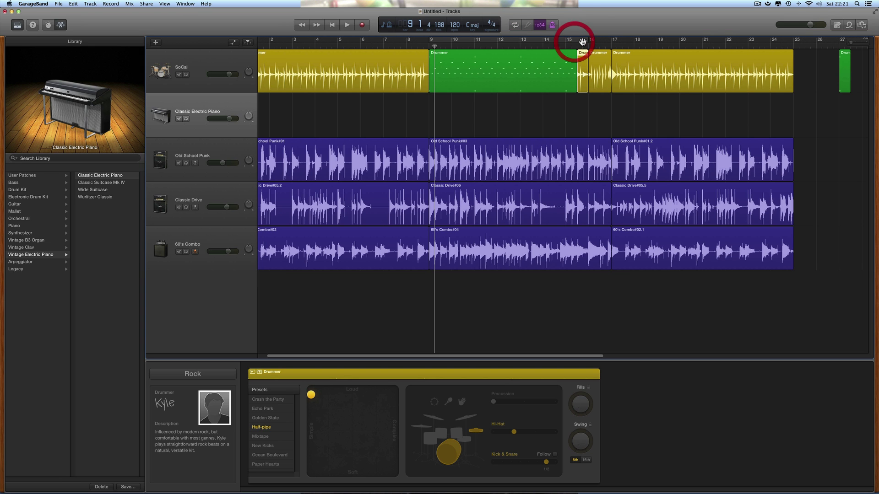
{"action": "left_click_drag", "start_coordinate": [565, 41], "coordinate": [604, 41]}
- Raise the Fills amount of the short drummer region before bar 16 and audition the looped bar
{"action": "key", "text": "super+Right"}
{"action": "key", "text": "super+Right"}
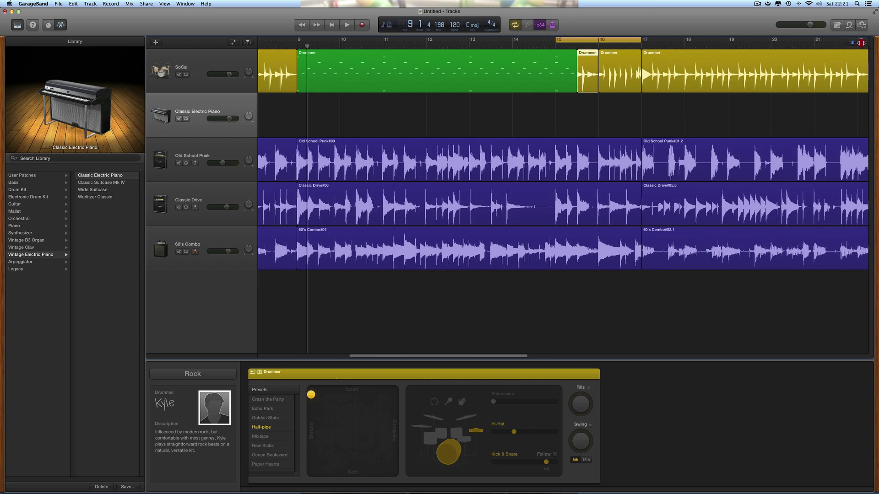
{"action": "scroll", "coordinate": [706, 114], "scroll_direction": "right", "scroll_amount": 3}
{"action": "left_click", "coordinate": [555, 80]}
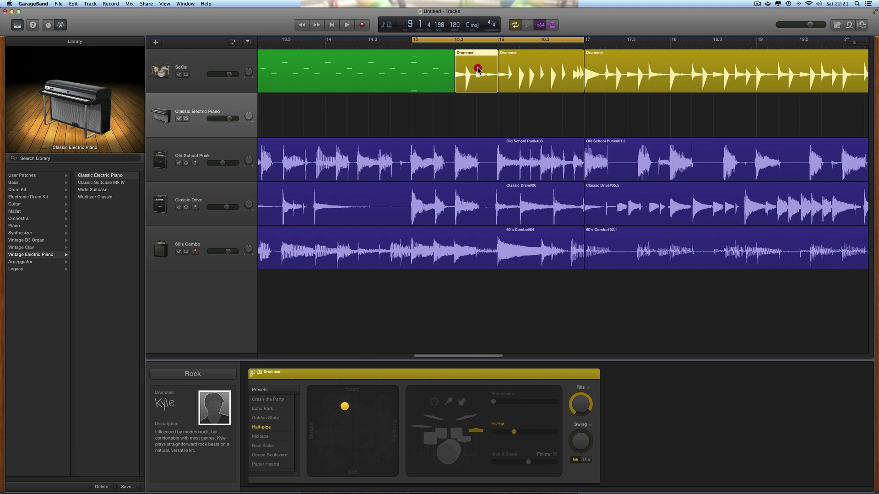
{"action": "left_click", "coordinate": [469, 78]}
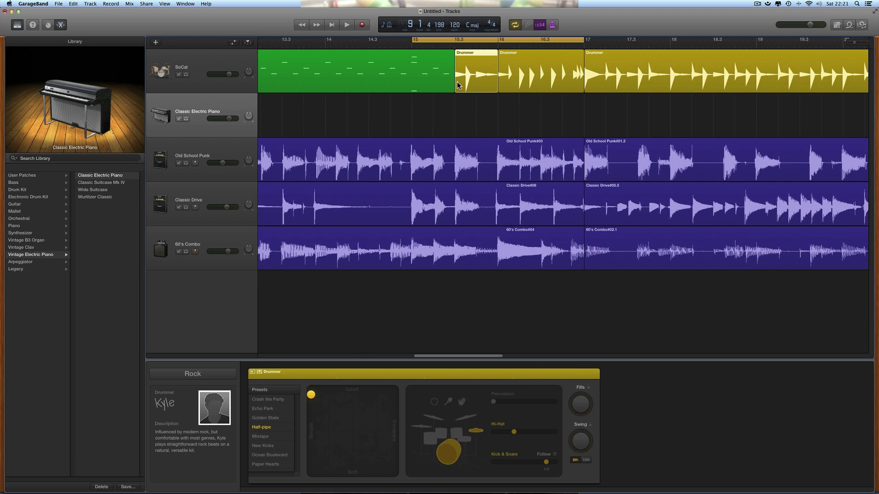
{"action": "left_click_drag", "start_coordinate": [582, 397], "coordinate": [582, 401]}
{"action": "left_click", "coordinate": [582, 402]}
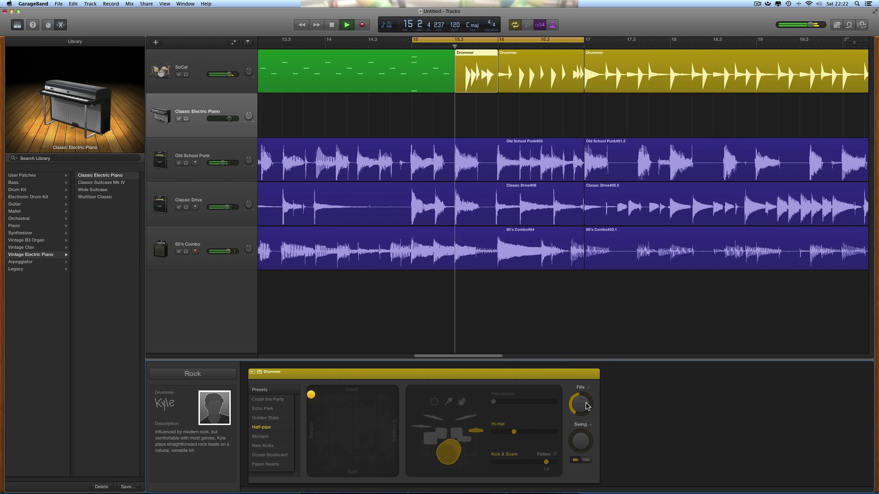
{"action": "key", "text": "space"}
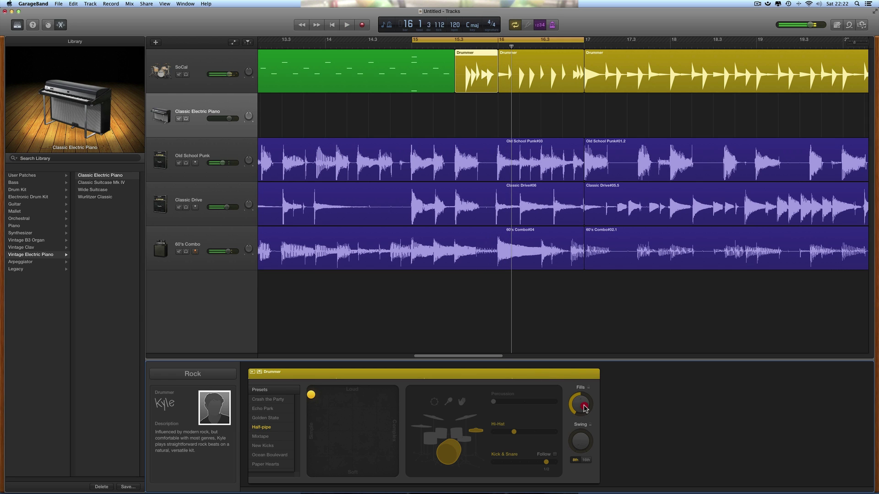
{"action": "key", "text": "space"}
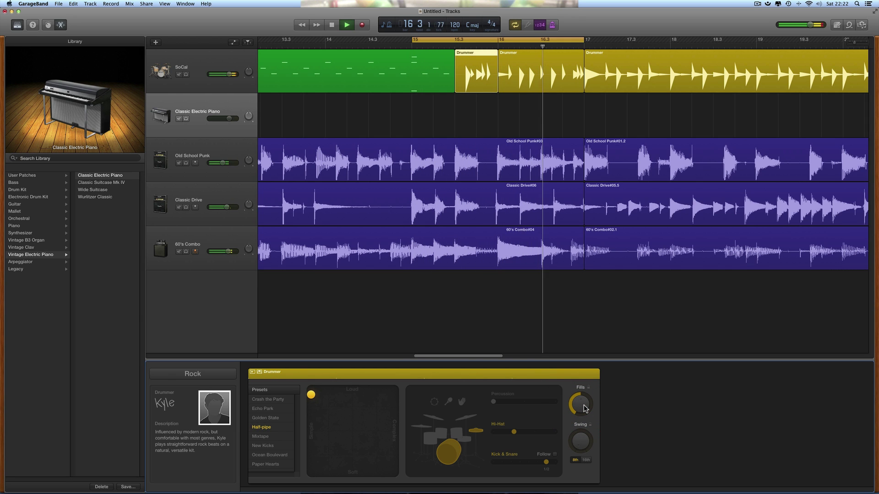
{"action": "key", "text": "space"}
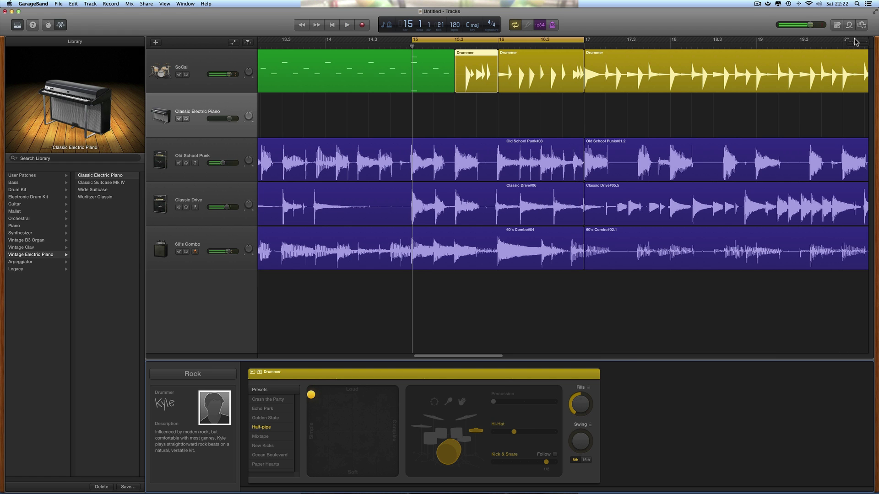
- Zoom out to the whole song and stretch the loop range from bar 1 to about bar 23
{"action": "left_click_drag", "start_coordinate": [854, 44], "coordinate": [843, 43]}
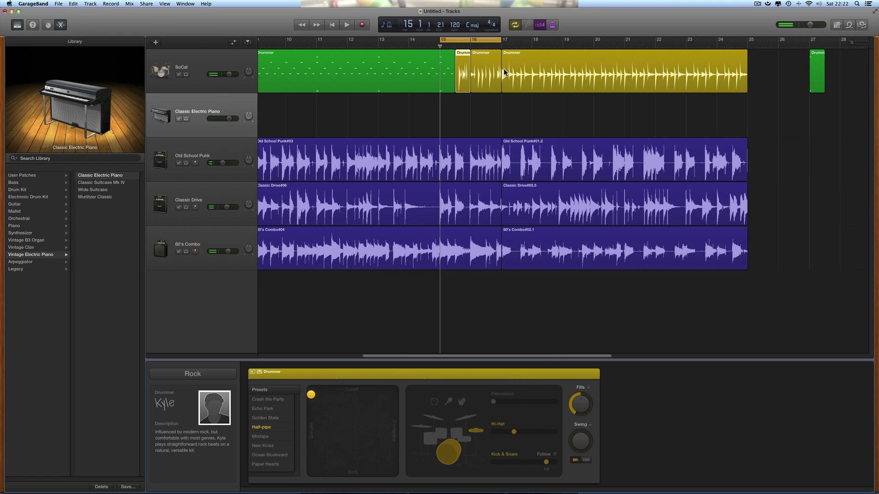
{"action": "scroll", "coordinate": [508, 72], "scroll_direction": "left", "scroll_amount": 3}
{"action": "scroll", "coordinate": [508, 72], "scroll_direction": "left", "scroll_amount": 2}
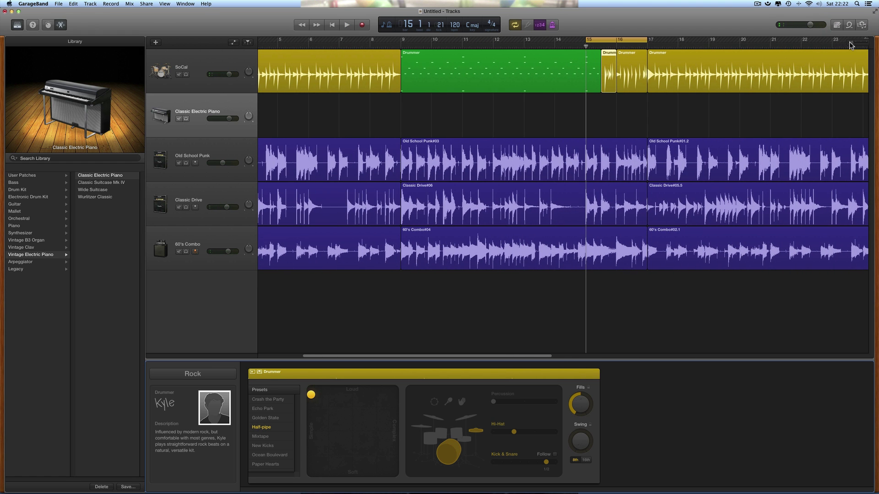
{"action": "left_click_drag", "start_coordinate": [849, 44], "coordinate": [845, 44]}
{"action": "left_click_drag", "start_coordinate": [573, 42], "coordinate": [264, 54]}
{"action": "left_click_drag", "start_coordinate": [615, 43], "coordinate": [793, 50]}
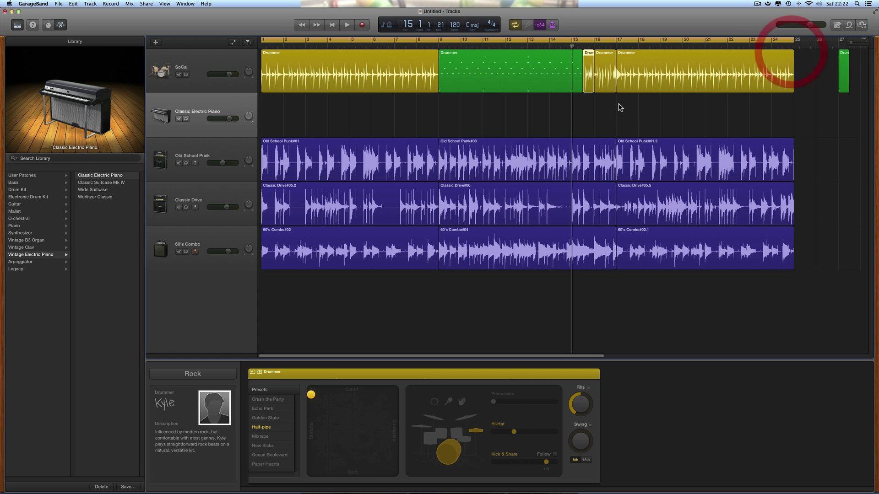
- Select the SoCal drummer track, show its Smart Controls mix, and start playback
{"action": "left_click", "coordinate": [231, 56]}
{"action": "left_click", "coordinate": [48, 25]}
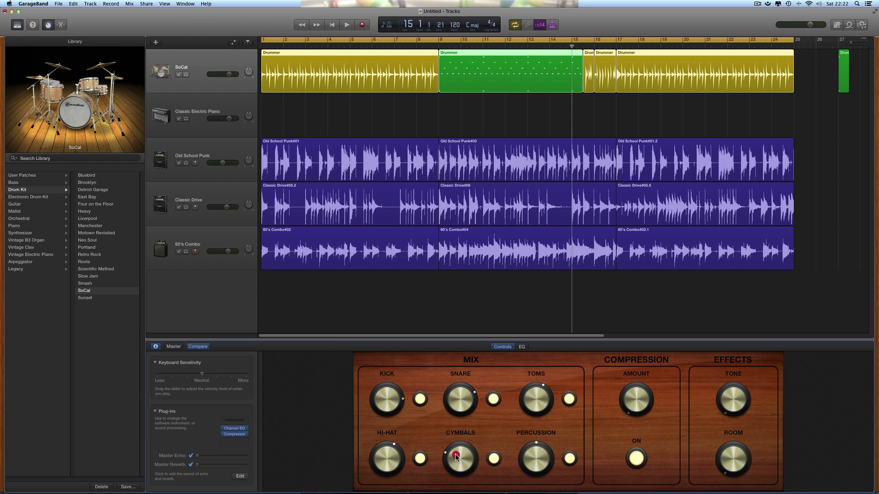
{"action": "key", "text": "space"}
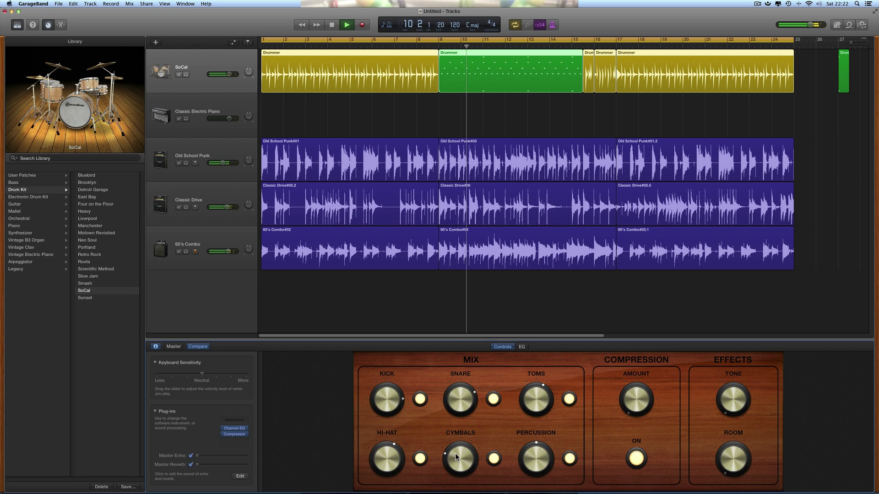
- Lower Old School Punk to about -6.8 dB, keep 60's Combo near -1.1 dB, then stop
{"action": "left_click", "coordinate": [395, 406]}
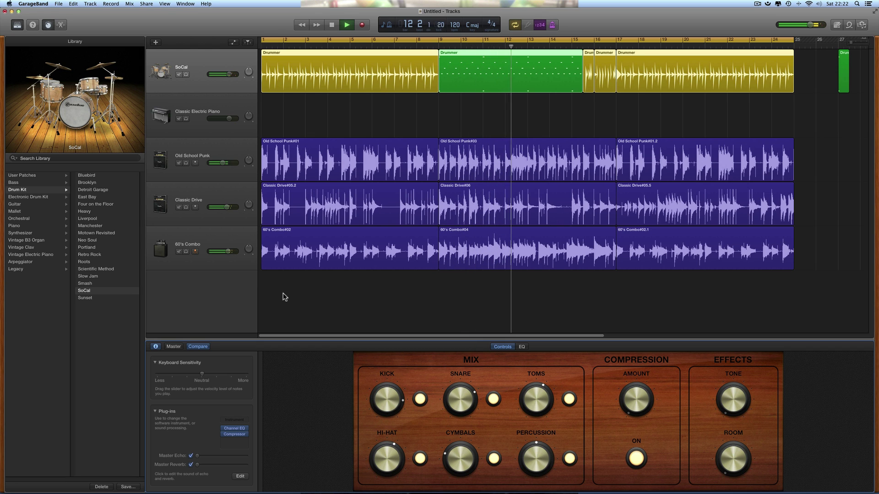
{"action": "left_click", "coordinate": [222, 163]}
{"action": "left_click_drag", "start_coordinate": [222, 163], "coordinate": [222, 163]}
{"action": "left_click", "coordinate": [229, 251]}
{"action": "left_click_drag", "start_coordinate": [229, 252], "coordinate": [228, 251]}
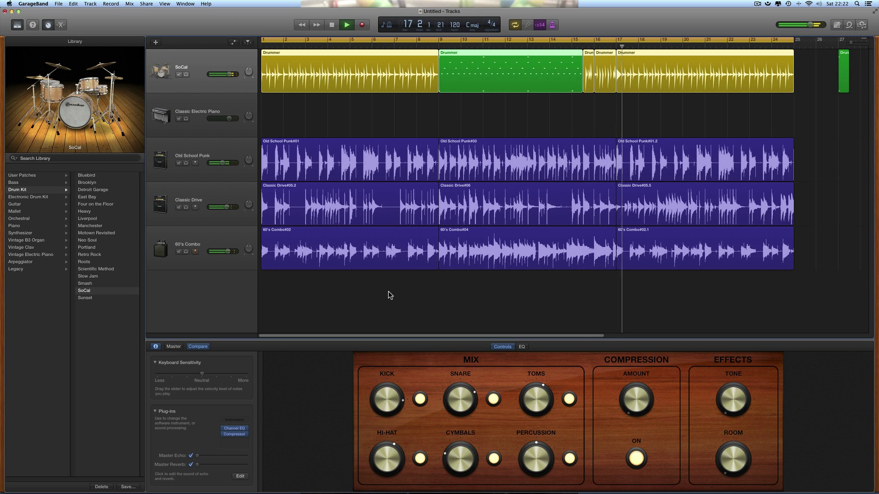
{"action": "key", "text": "space"}
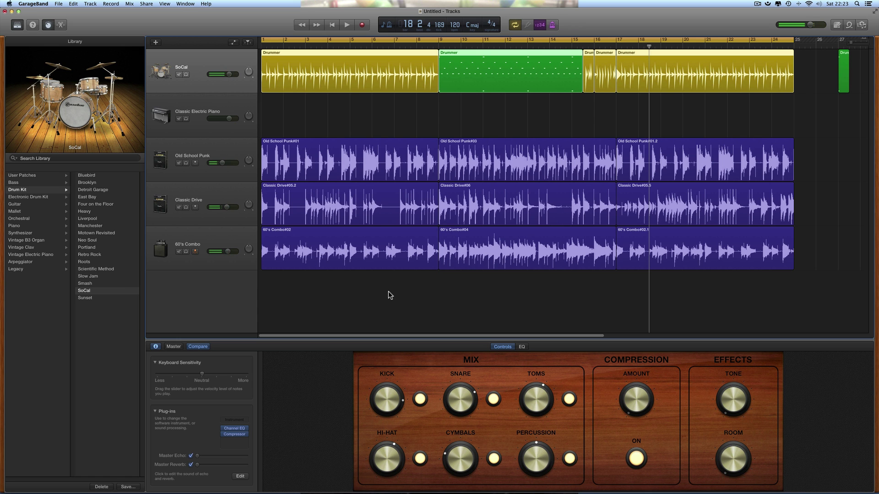